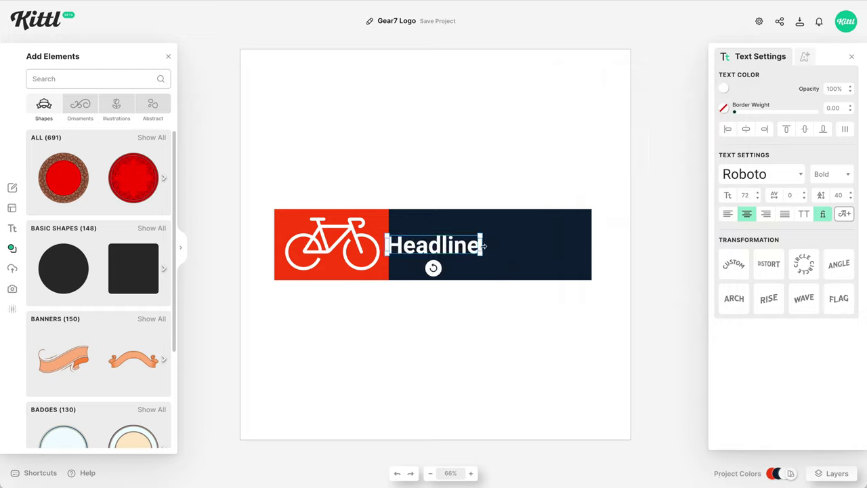
Replace the bike logo's placeholder Headline text with 'Gear'.
double_click(482, 245)
type("Gear")
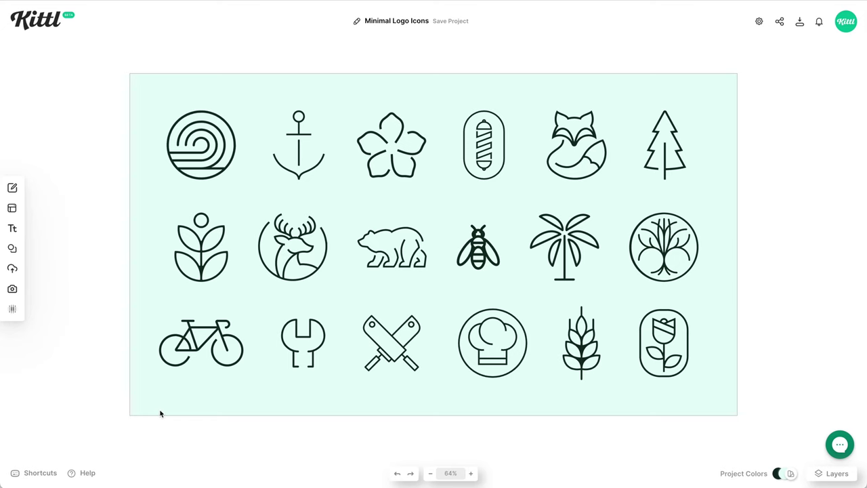
Open the Elements library's Illustrations and browse the full Emojis collection.
left_click(16, 251)
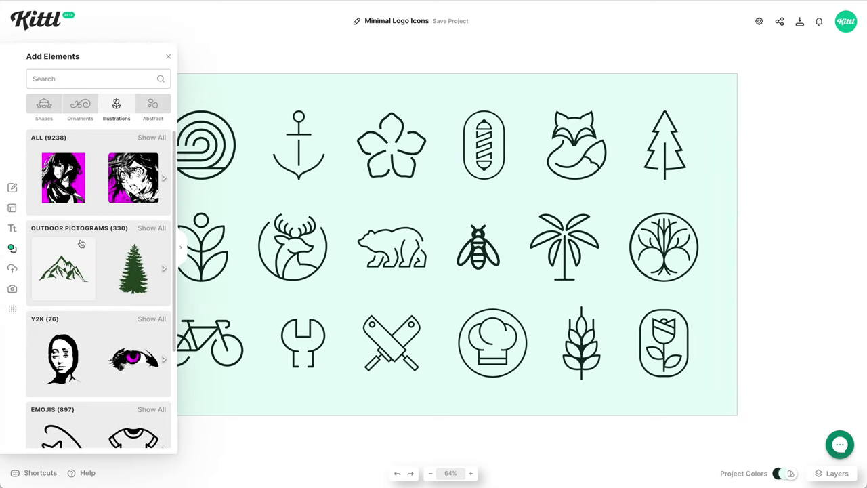
scroll(80, 243, "down", 3)
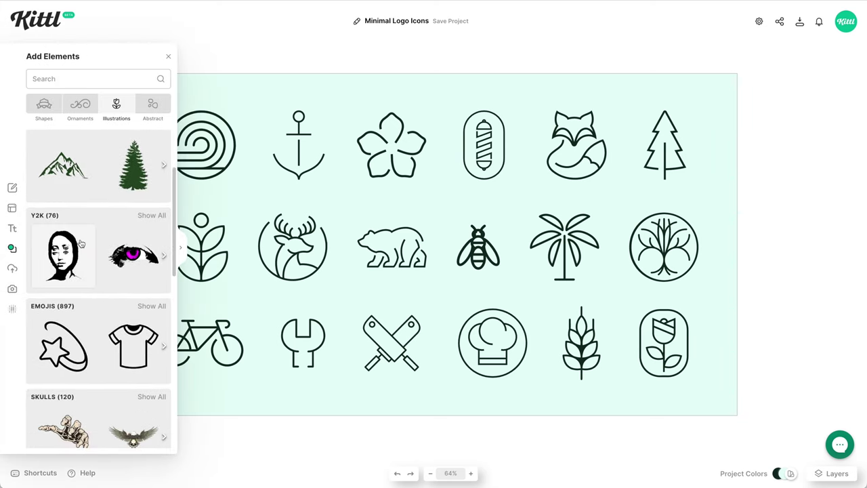
scroll(81, 243, "down", 1)
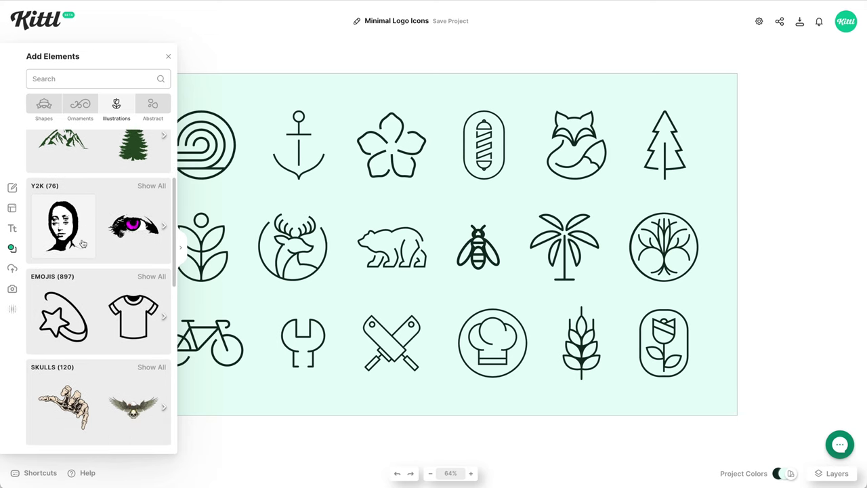
left_click(151, 277)
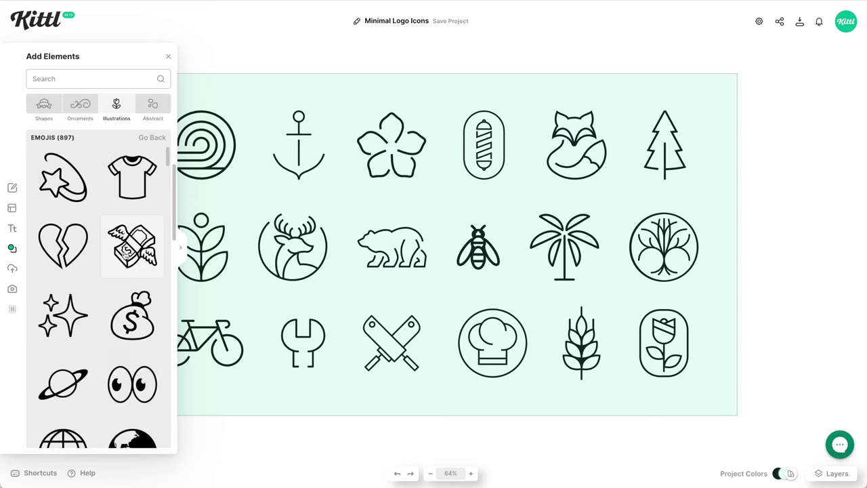
scroll(124, 252, "down", 3)
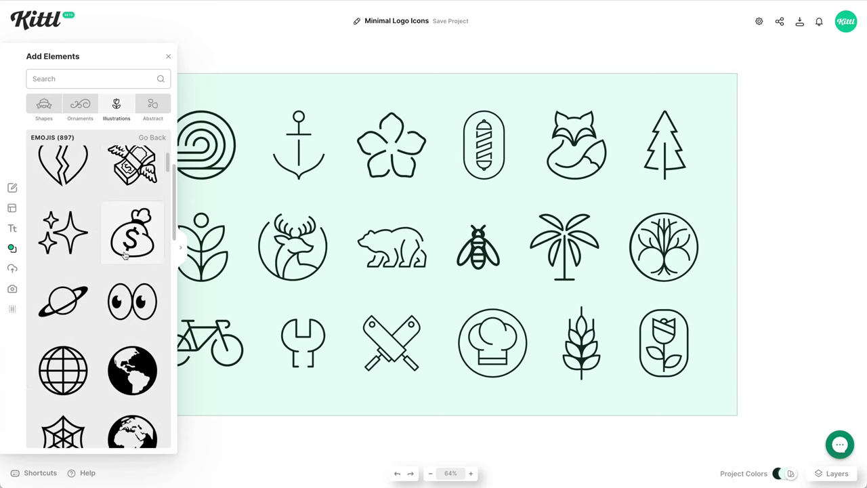
scroll(124, 252, "down", 12)
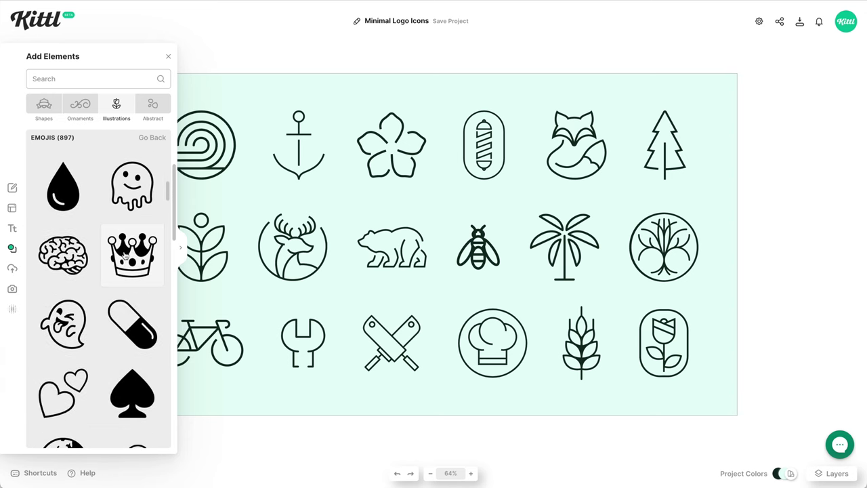
scroll(124, 254, "down", 4)
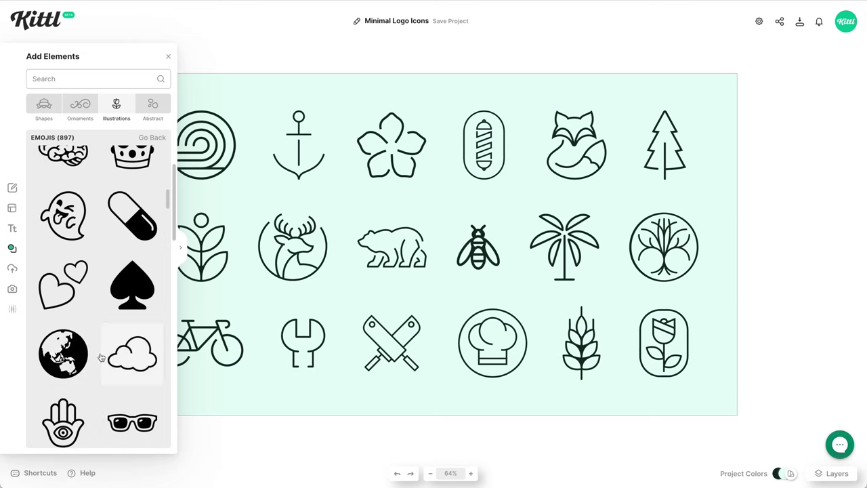
scroll(123, 350, "down", 12)
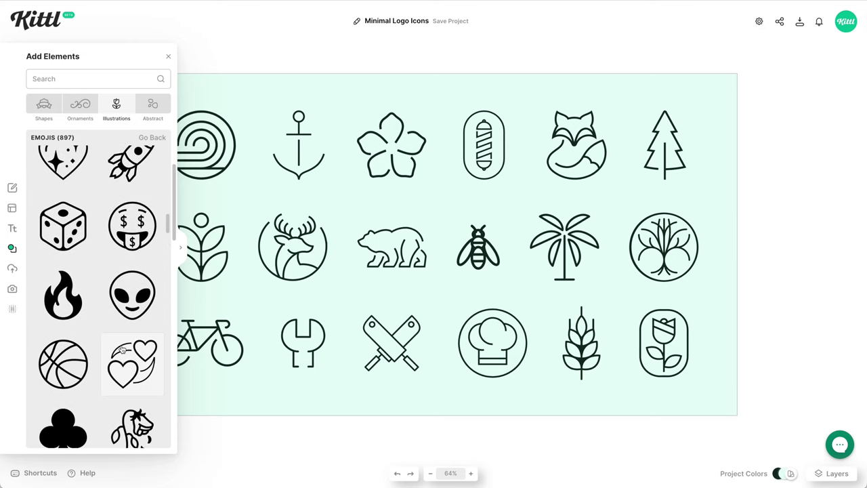
scroll(123, 350, "down", 10)
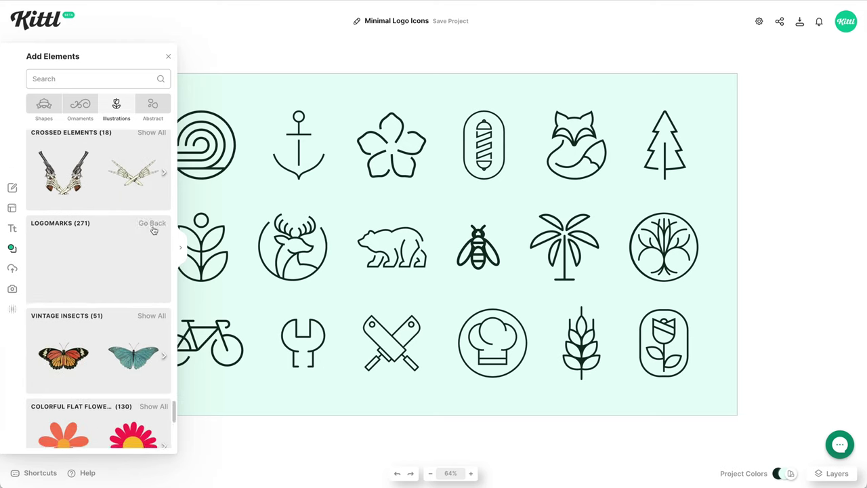
Browse the full Logomarks illustration collection.
left_click(152, 229)
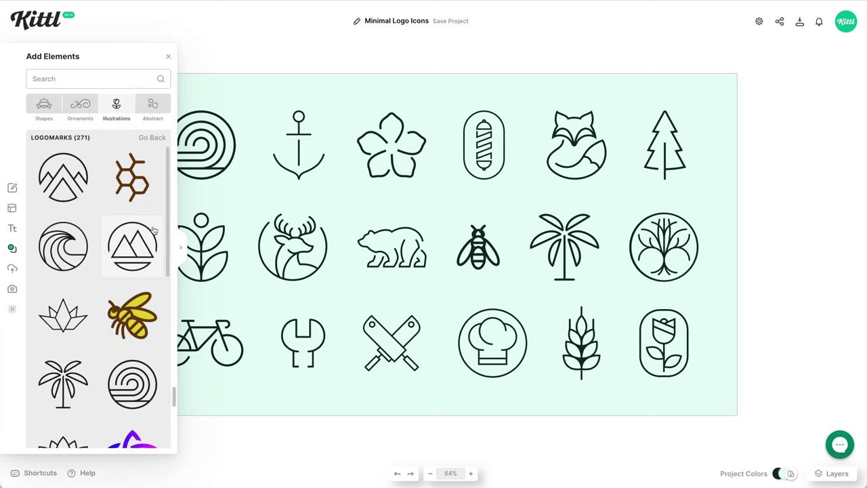
scroll(129, 196, "down", 1)
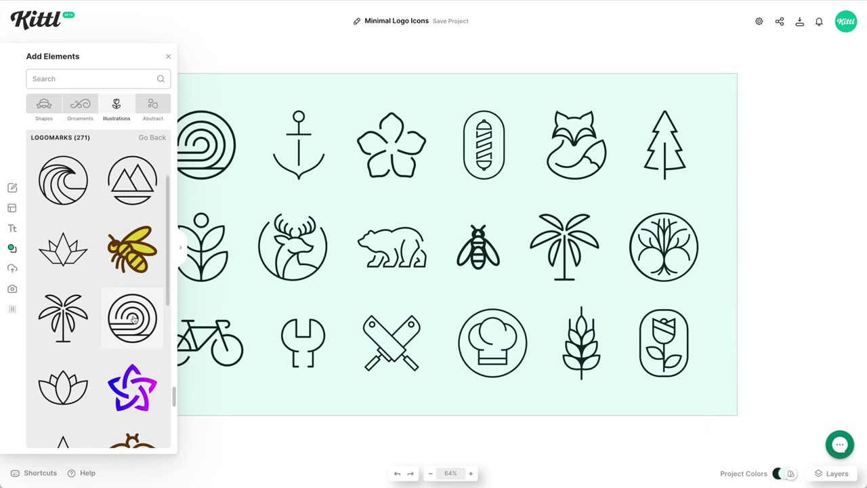
scroll(134, 319, "down", 1)
scroll(133, 318, "down", 2)
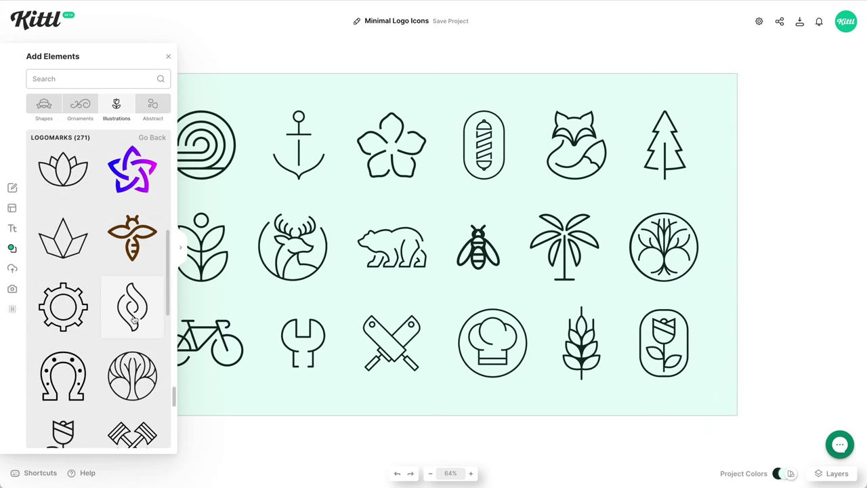
scroll(133, 318, "down", 1)
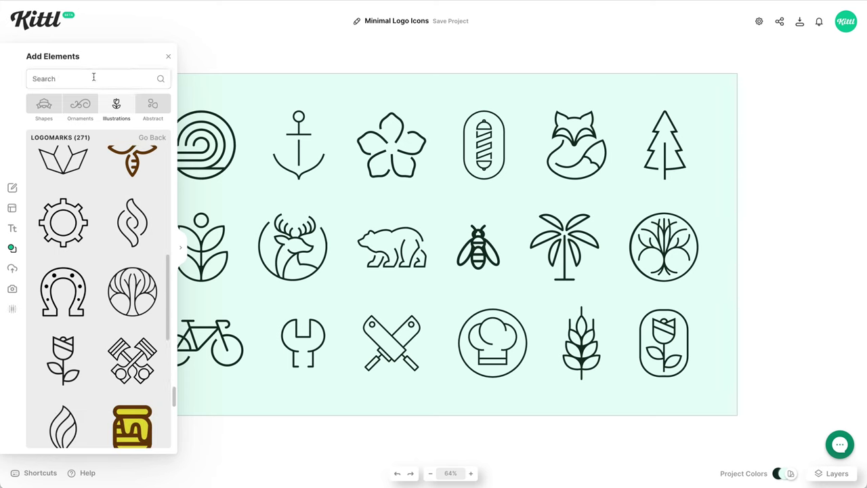
Search the elements for 'lotus' and scroll through the results.
type("lotus")
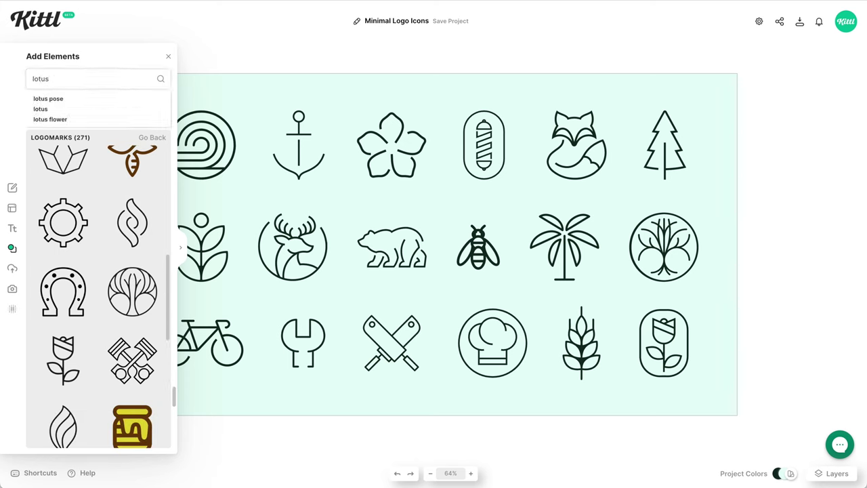
key("Return")
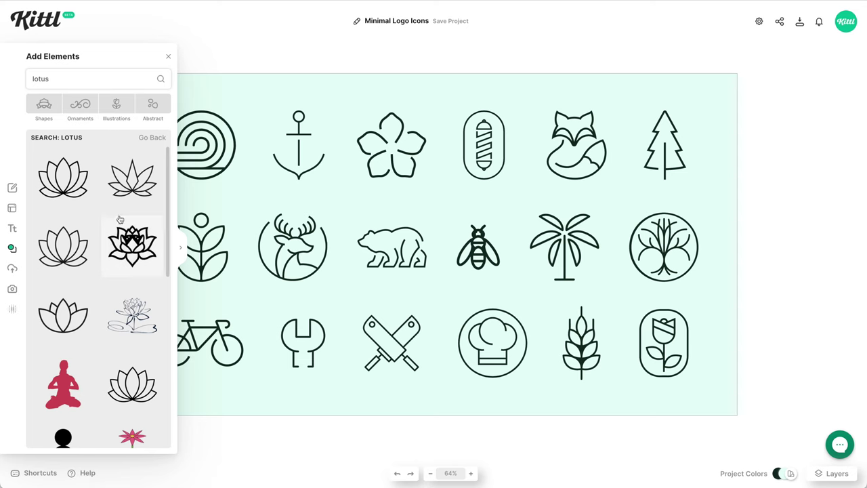
scroll(120, 219, "down", 1)
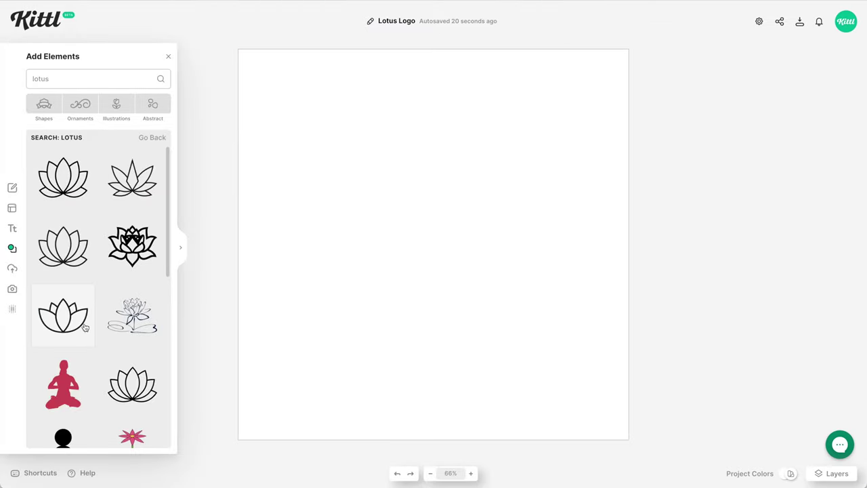
Add the simple outline lotus, enlarge it, and nudge it slightly above centre.
left_click(84, 329)
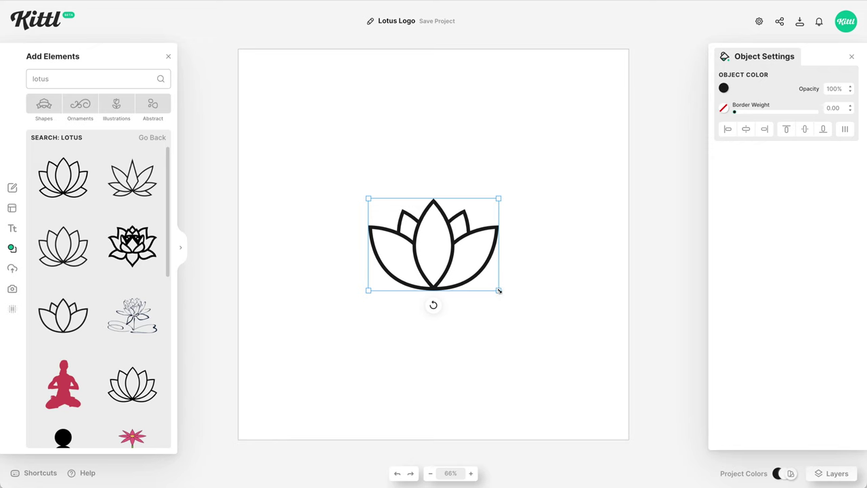
left_click_drag(499, 291, 514, 305)
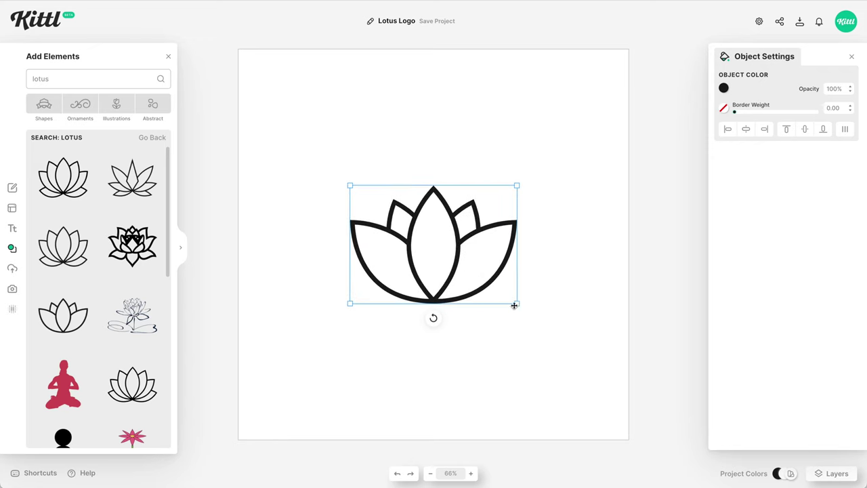
left_click_drag(495, 276, 491, 252)
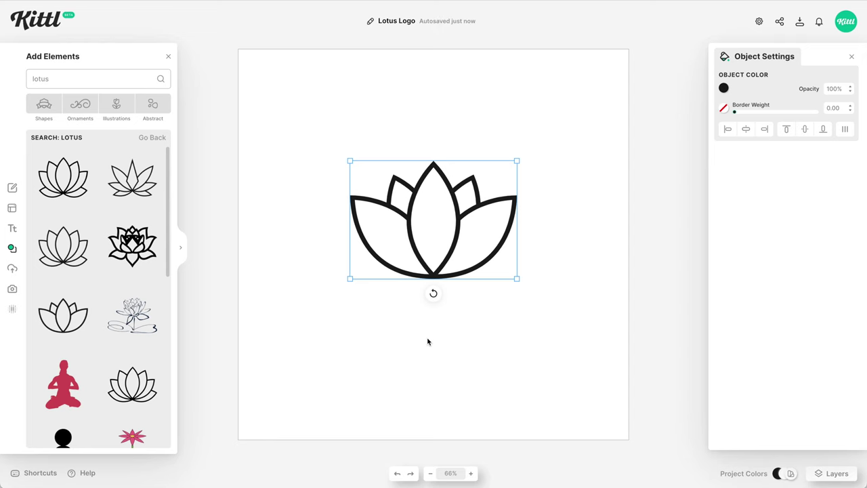
left_click(428, 366)
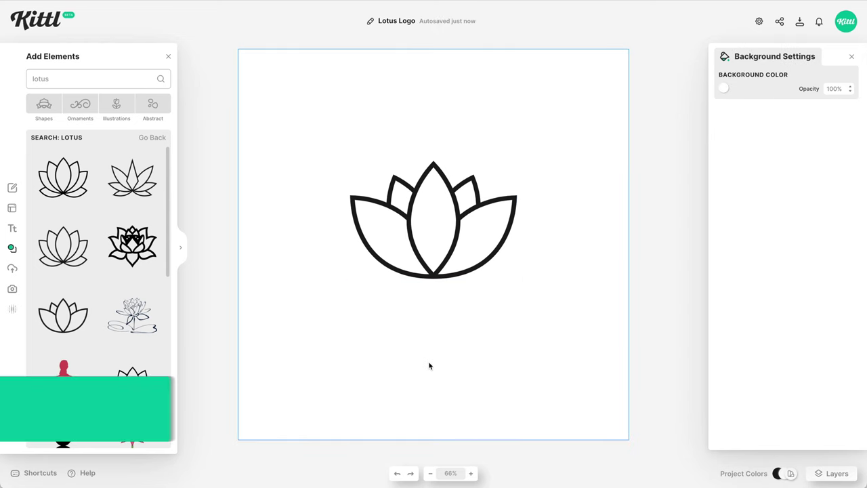
Add a text line reading 'Lotus' below the icon, enlarged to size 175.
key("t")
left_click_drag(464, 246, 478, 323)
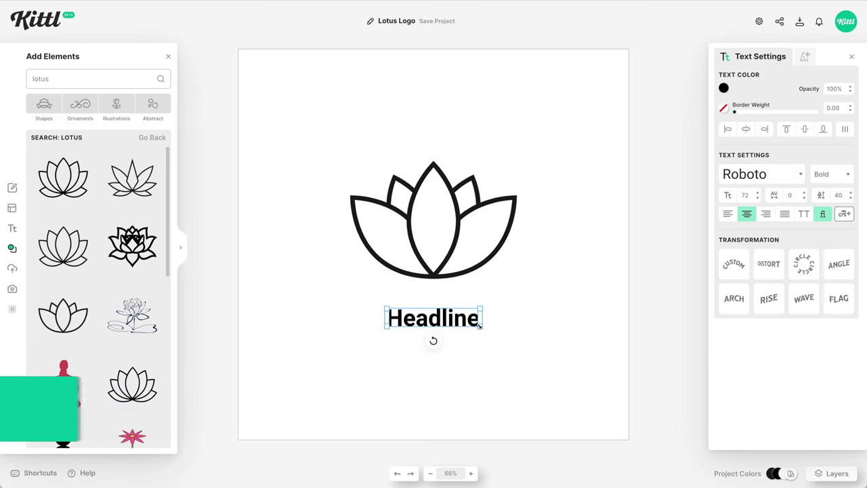
double_click(462, 323)
type("Lotus")
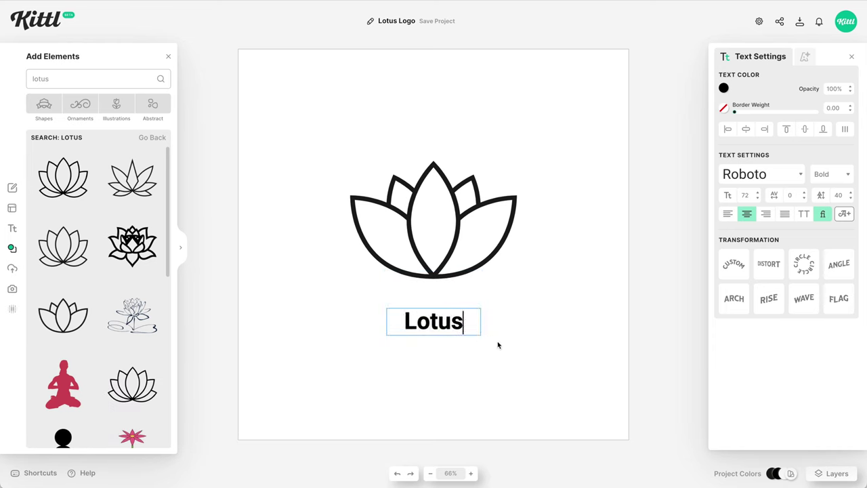
key("Escape")
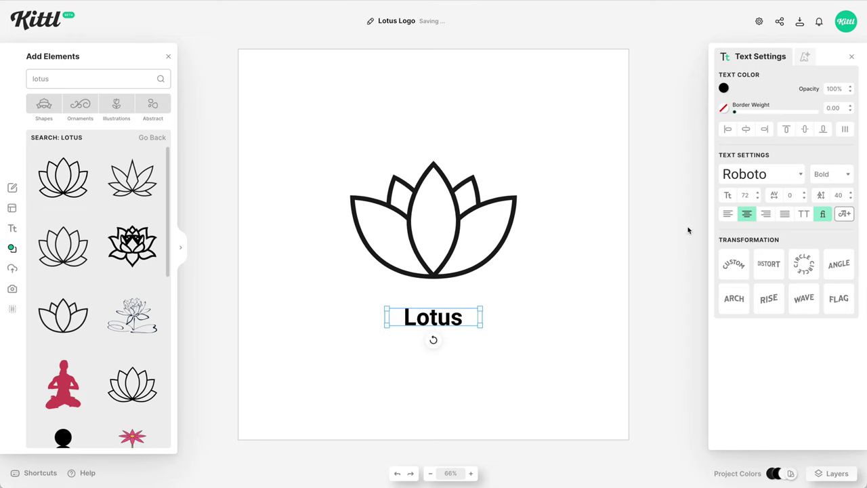
left_click_drag(481, 325, 533, 354)
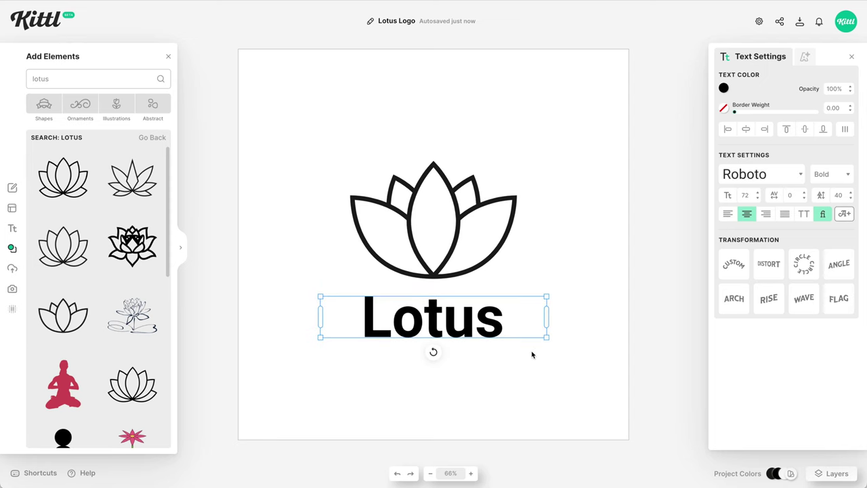
Try fonts on the Lotus title, including Alex Brush and Amatic SC.
left_click(737, 180)
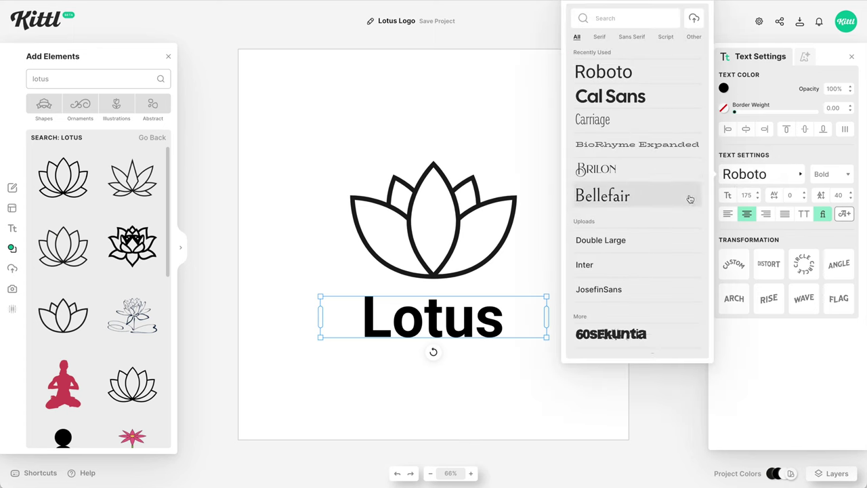
scroll(688, 199, "down", 3)
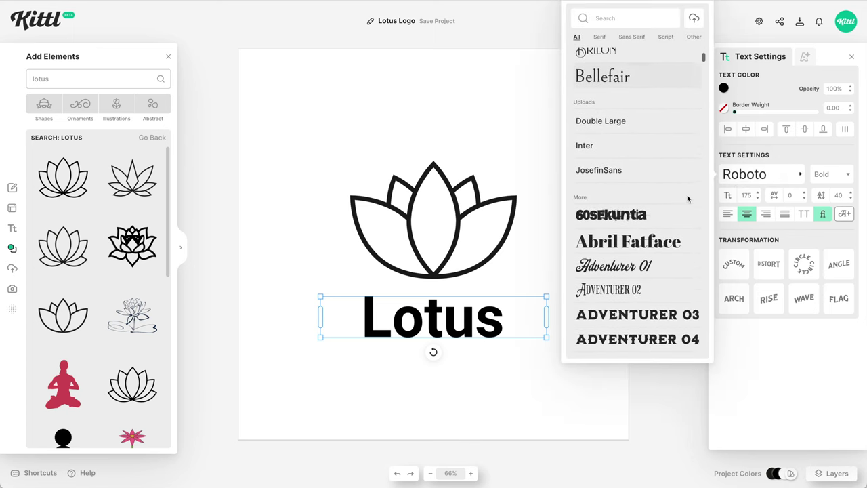
scroll(688, 199, "down", 6)
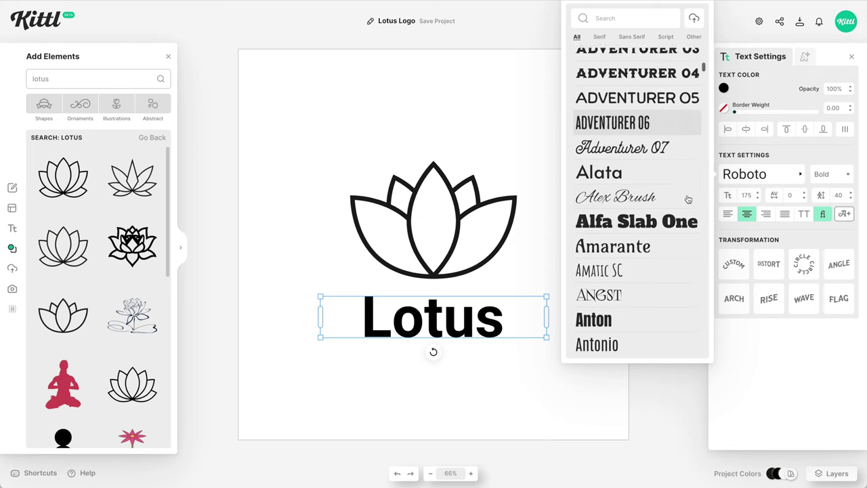
left_click(671, 198)
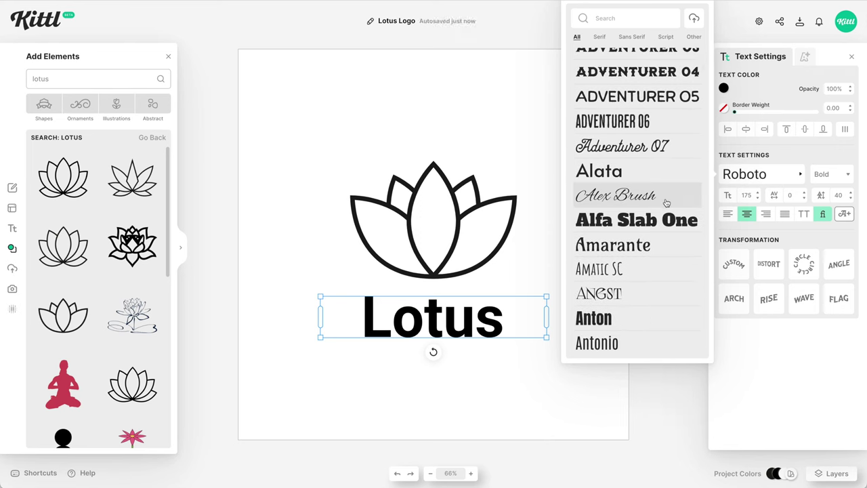
scroll(665, 203, "down", 2)
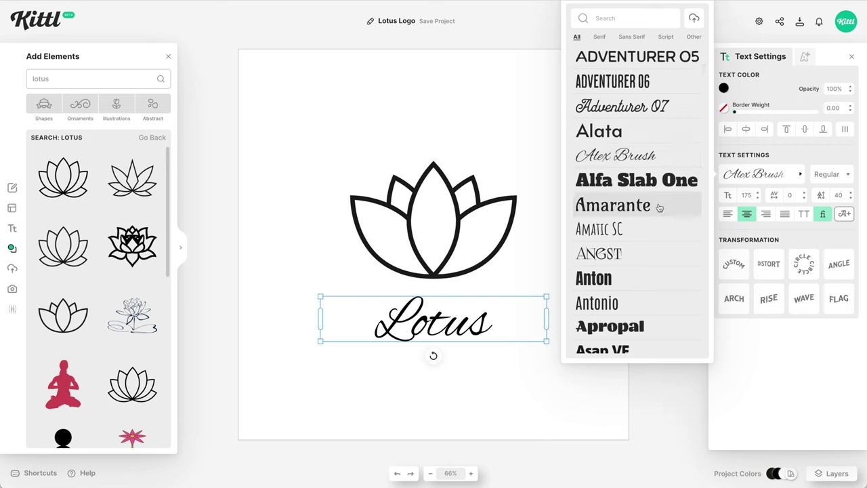
scroll(659, 206, "down", 2)
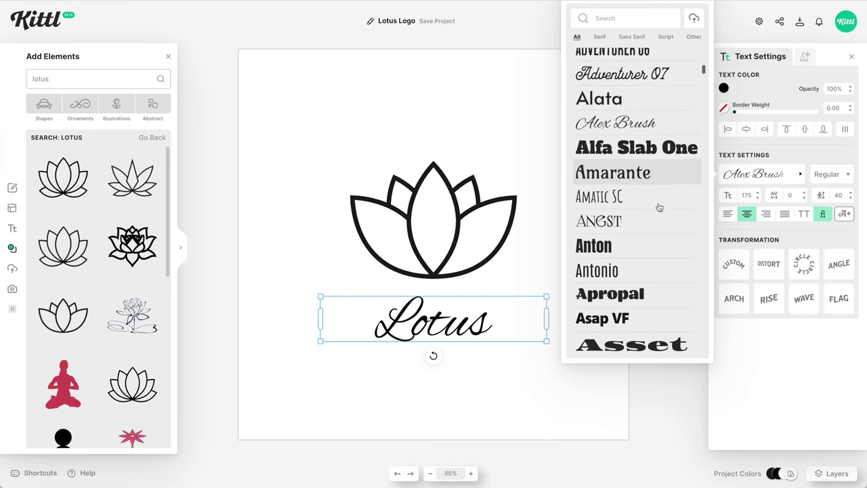
left_click(654, 193)
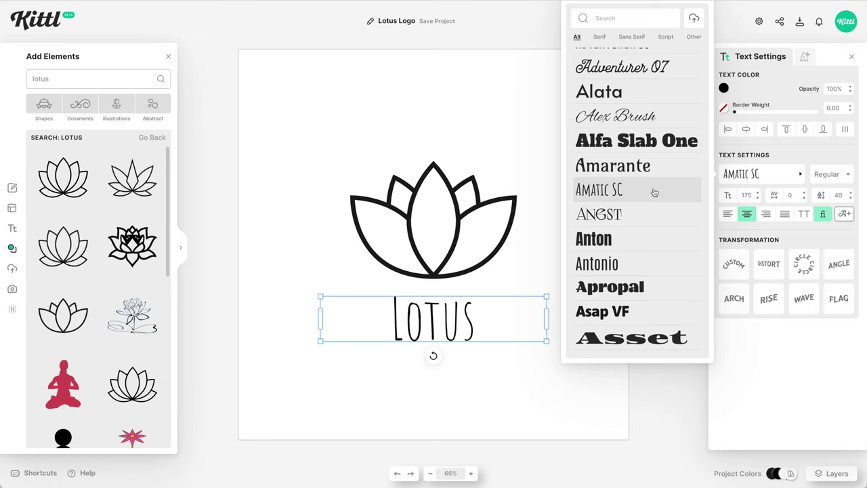
scroll(653, 192, "down", 1)
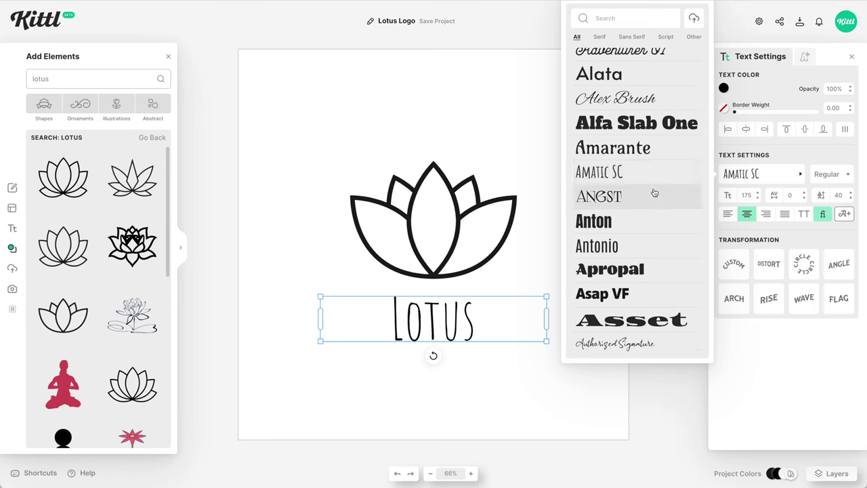
scroll(653, 193, "down", 4)
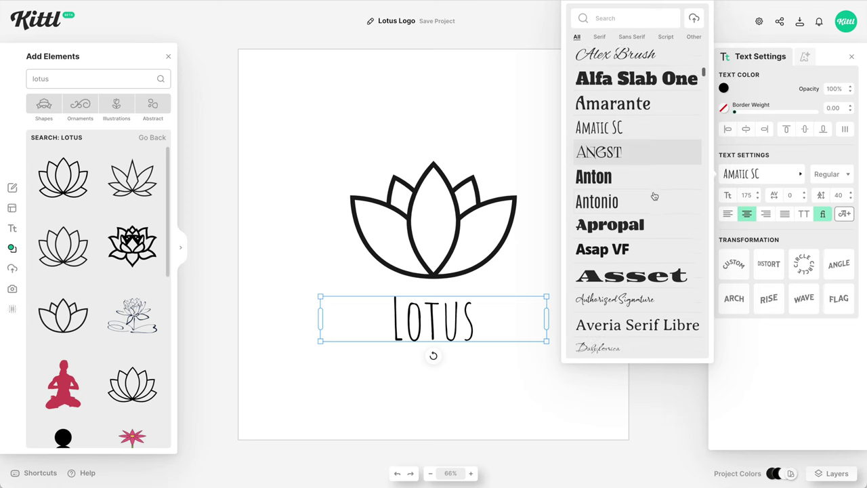
scroll(653, 196, "down", 1)
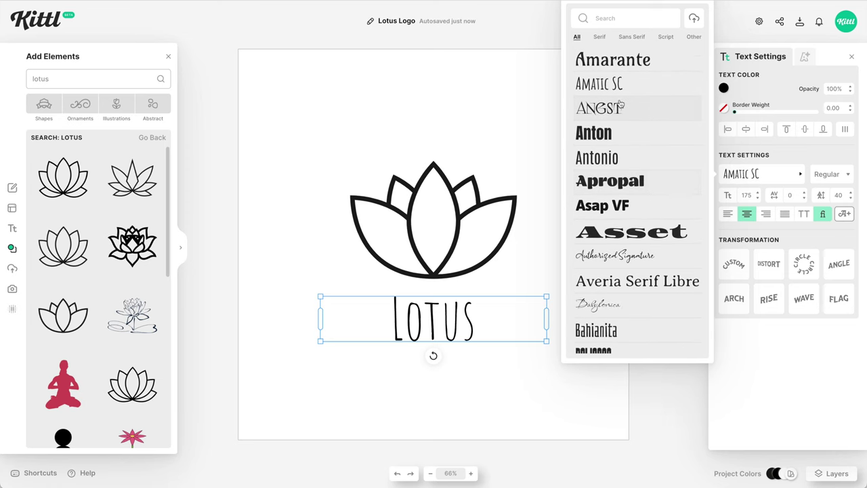
Filter the font list to serif fonts and set the title in Cal Sans.
left_click(600, 38)
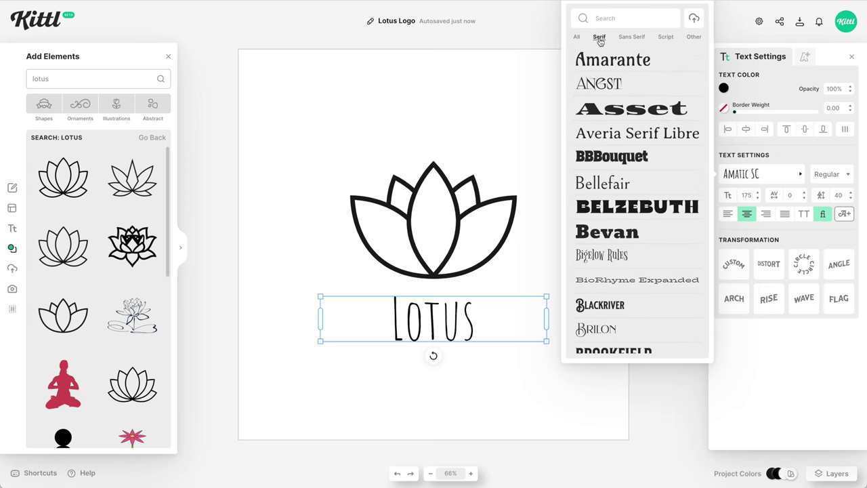
scroll(614, 100, "down", 1)
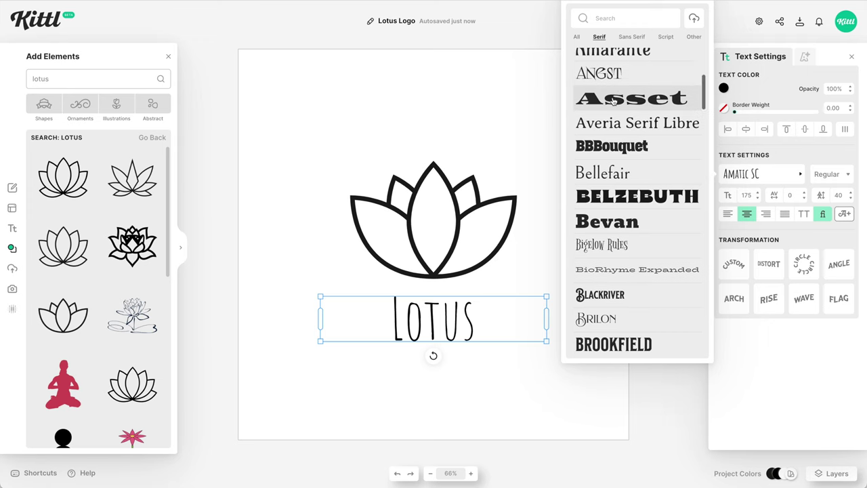
scroll(613, 100, "down", 3)
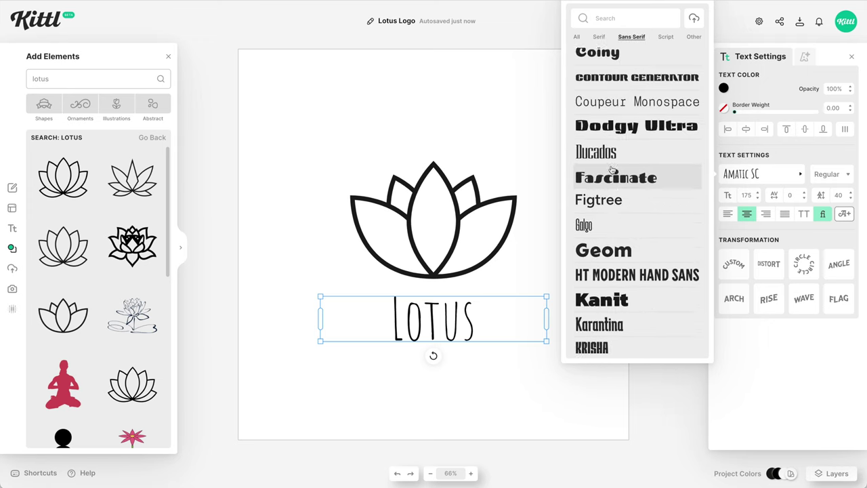
scroll(620, 189, "up", 1)
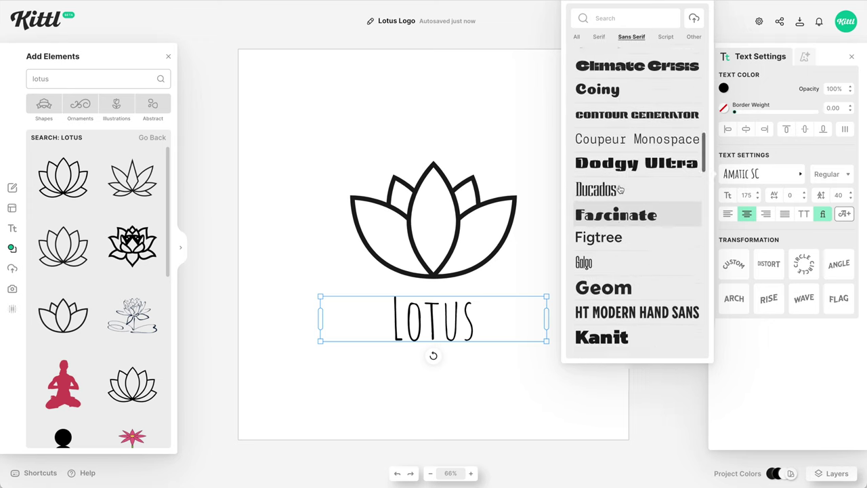
scroll(620, 189, "up", 6)
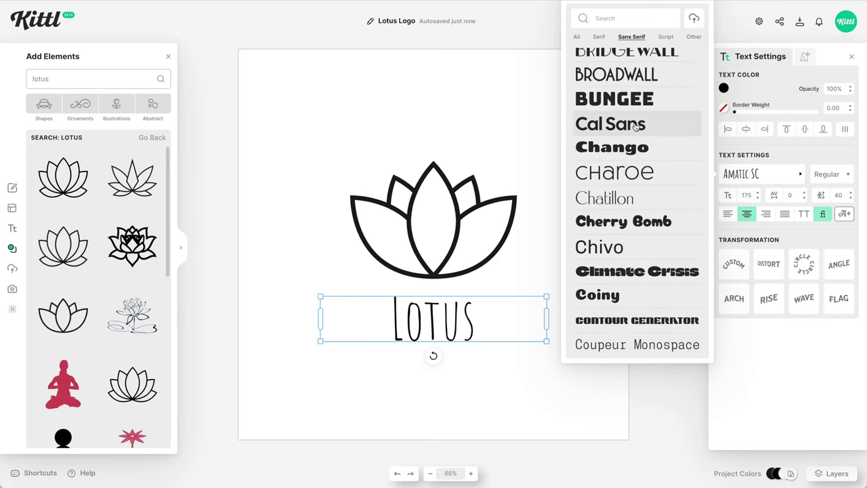
left_click(645, 128)
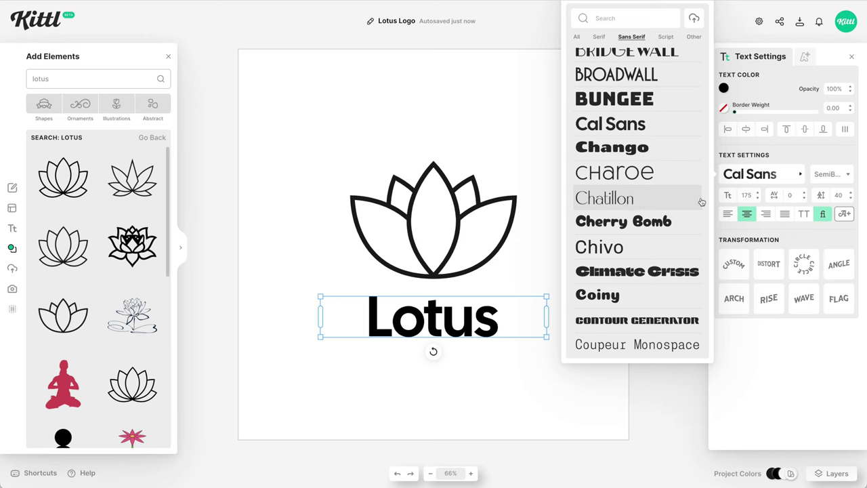
left_click(790, 195)
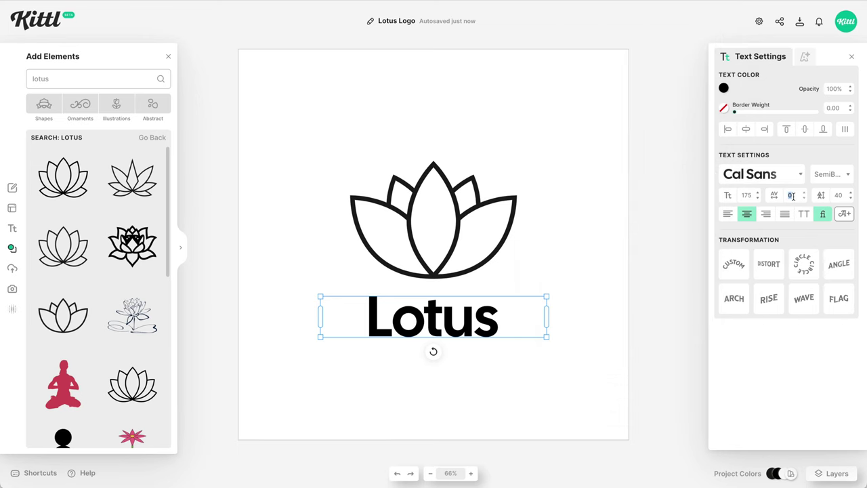
Enlarge the Lotus title to size 208.
left_click(552, 370)
left_click(494, 317)
left_click_drag(548, 337, 563, 348)
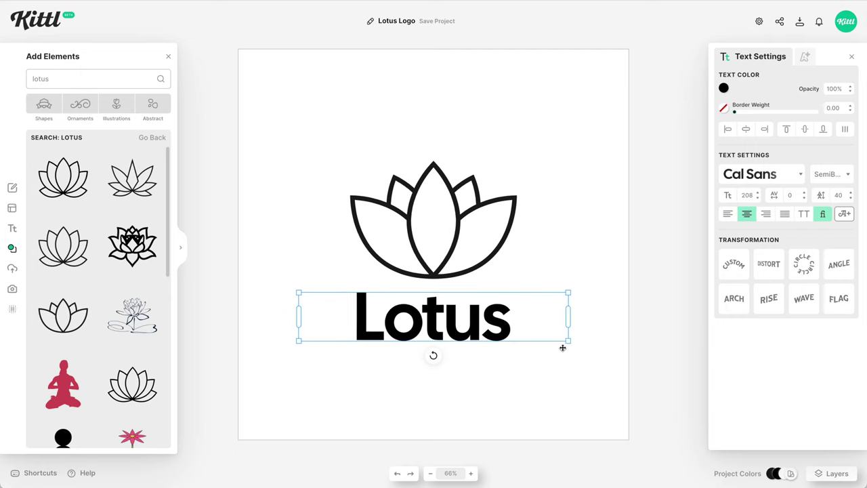
left_click(504, 237)
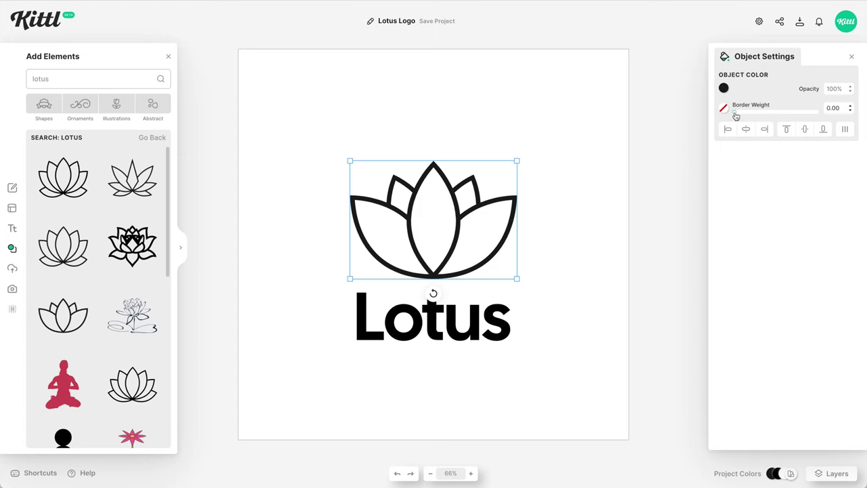
Give the lotus icon a dark document-colour border with weight 10.70.
left_click_drag(735, 115, 735, 115)
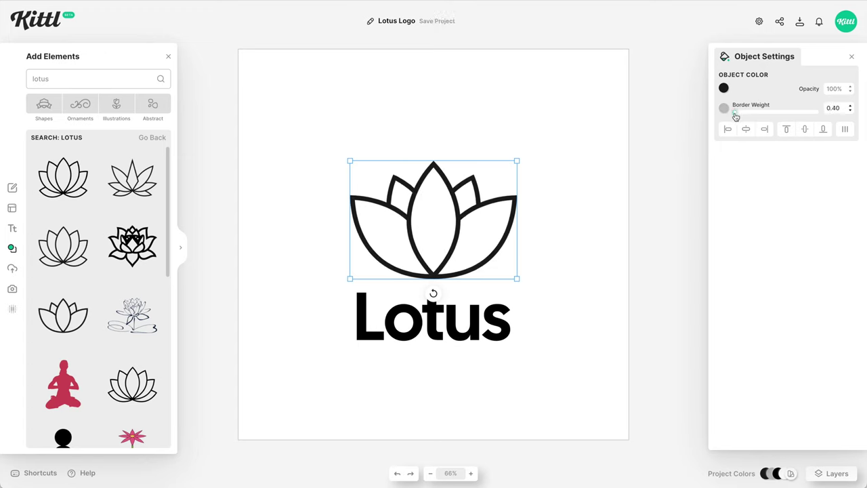
left_click(723, 109)
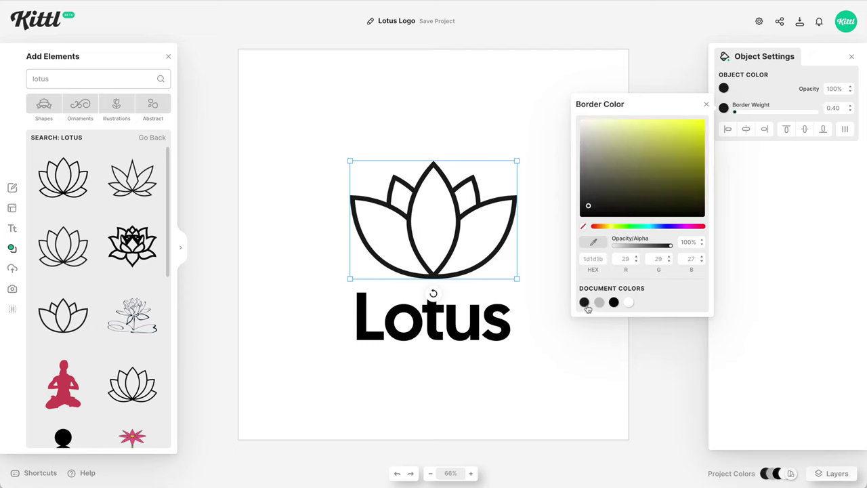
mouse_move(736, 115)
left_mouse_down()
mouse_move(765, 119)
mouse_move(748, 116)
left_mouse_up()
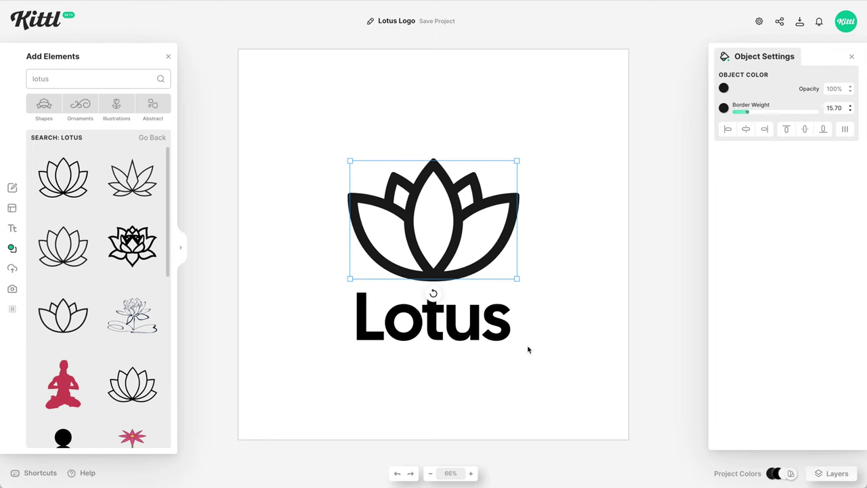
left_click(524, 374)
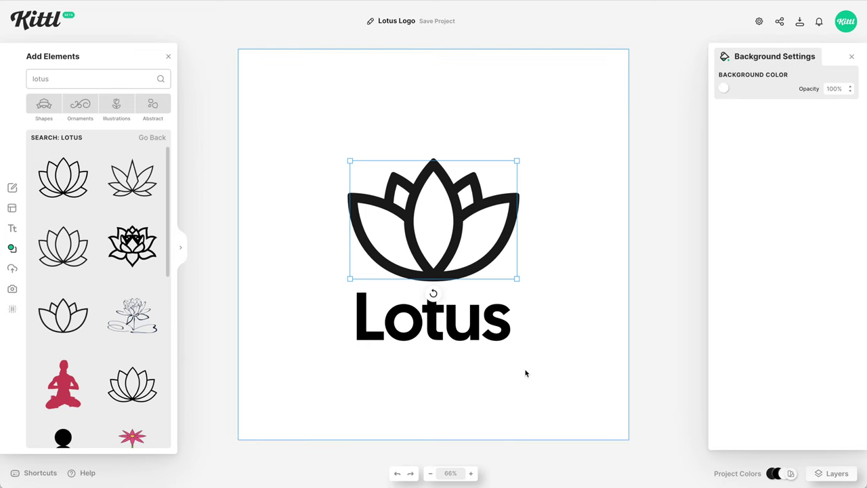
left_click(506, 241)
left_click_drag(747, 117, 743, 117)
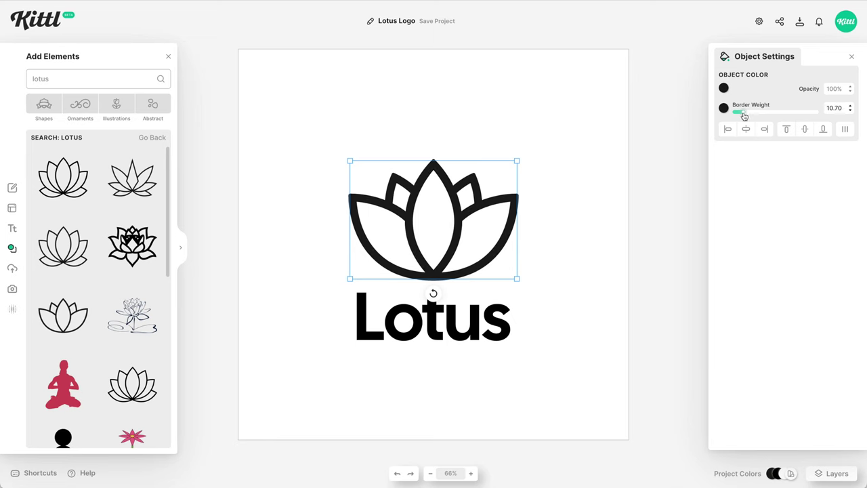
Colour the whole lotus logo, icon and title, pure black.
key("ctrl+a")
left_click(724, 88)
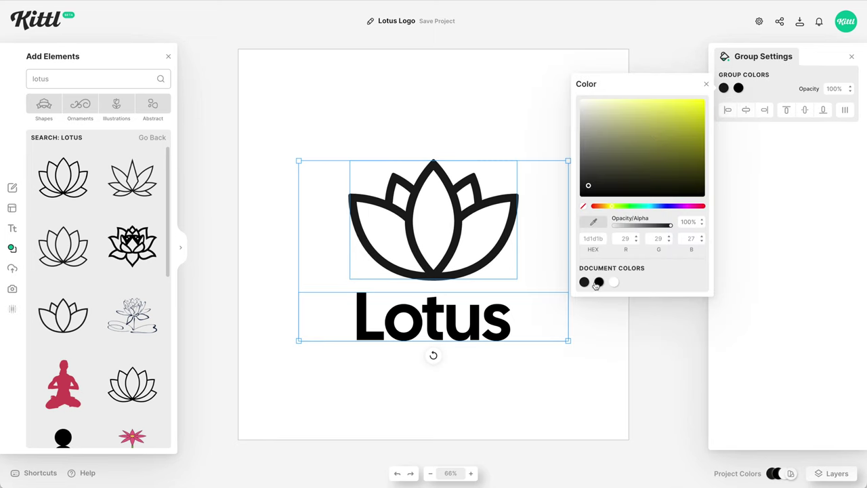
left_click(598, 282)
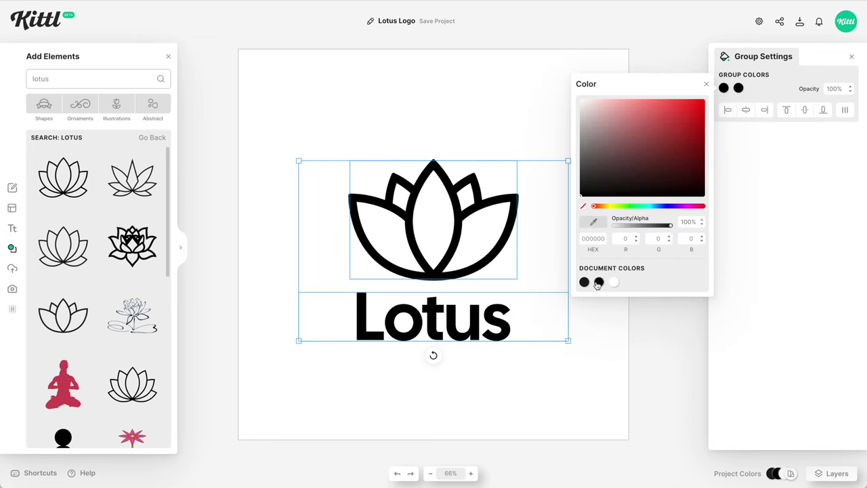
left_click(599, 353)
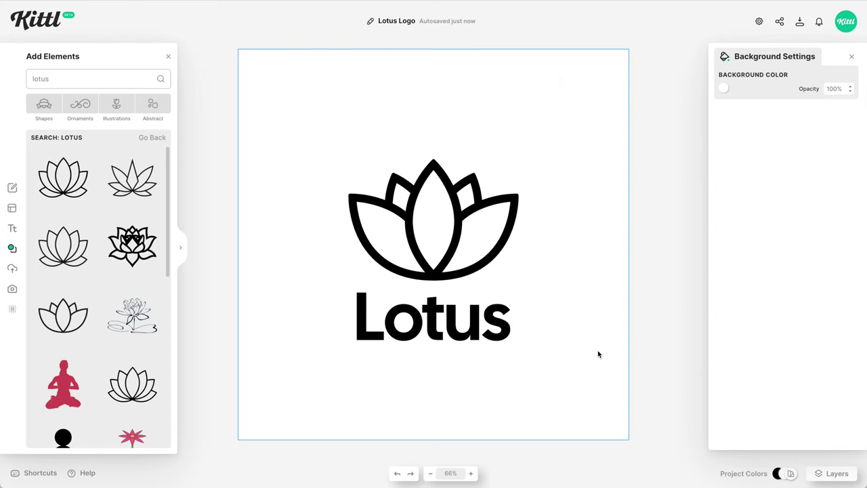
Switch to the Gear7 Logo project with its black line-art bicycle.
left_click(724, 88)
left_click(674, 206)
left_click(651, 170)
left_click_drag(538, 368, 477, 212)
left_click(724, 88)
left_click(644, 206)
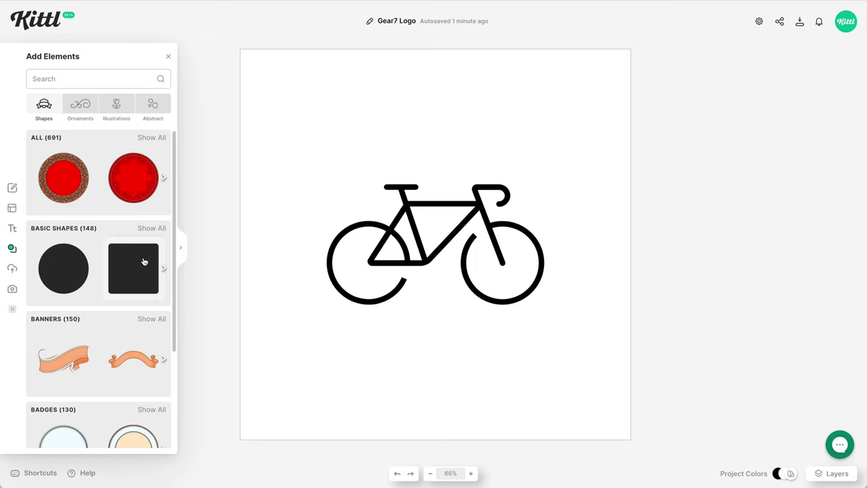
Add a square, stretch it into a rectangle, send it behind the bike, colour it red.
left_click(144, 261)
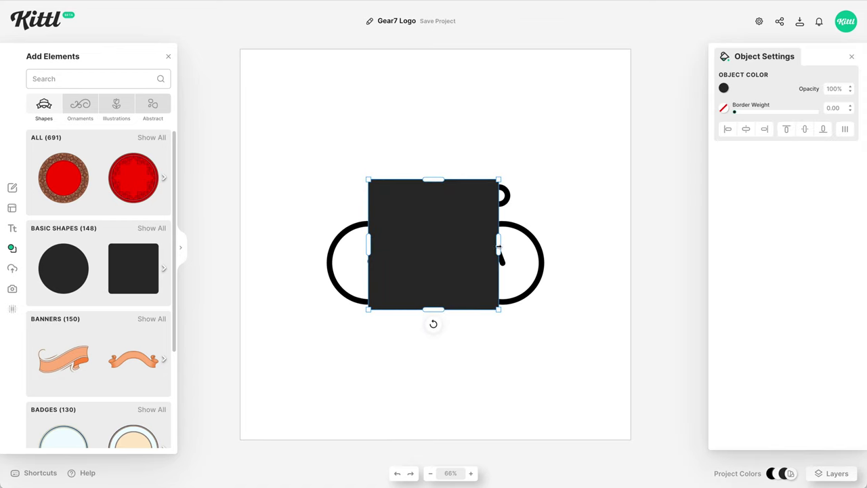
left_click_drag(499, 248, 554, 248)
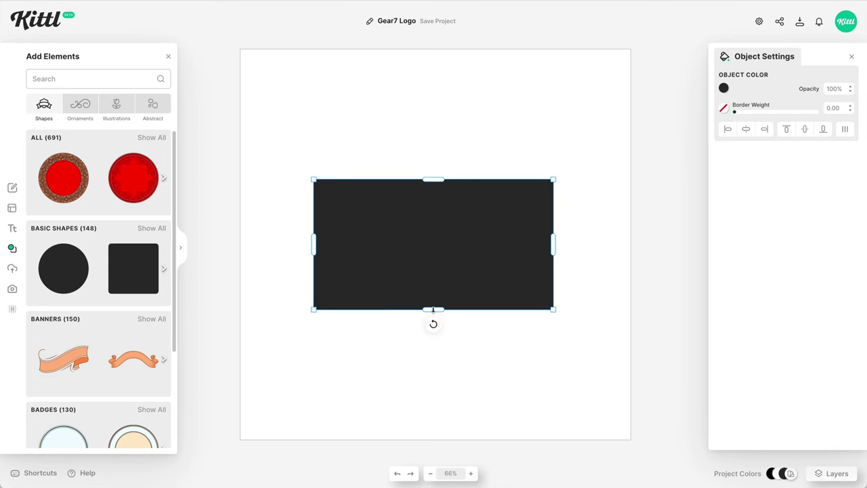
left_click_drag(433, 310, 432, 321)
right_click(495, 262)
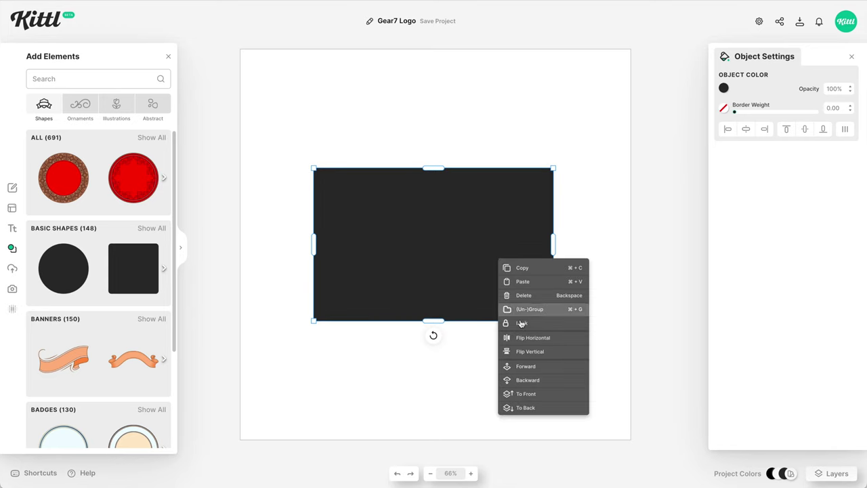
left_click(538, 409)
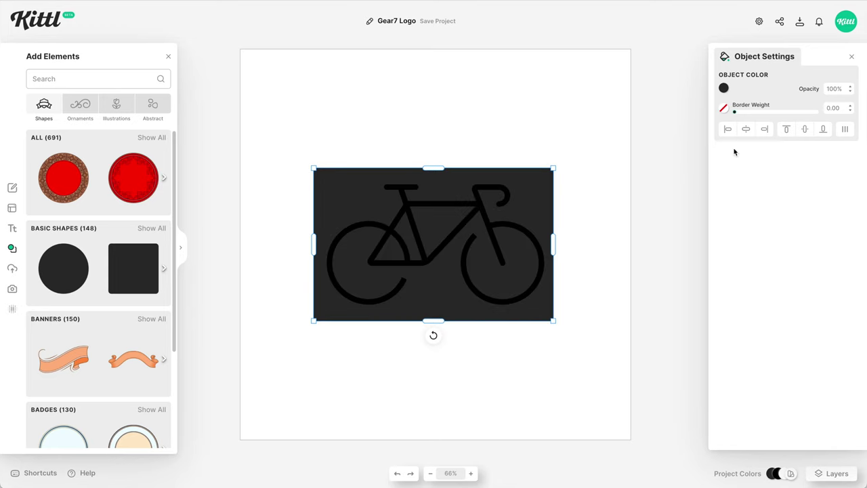
left_click(724, 89)
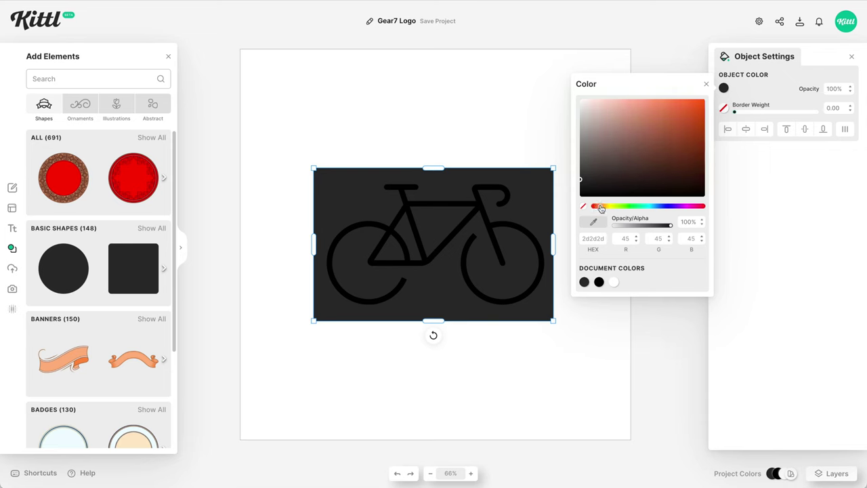
left_click_drag(601, 208, 595, 206)
left_click_drag(680, 126, 699, 102)
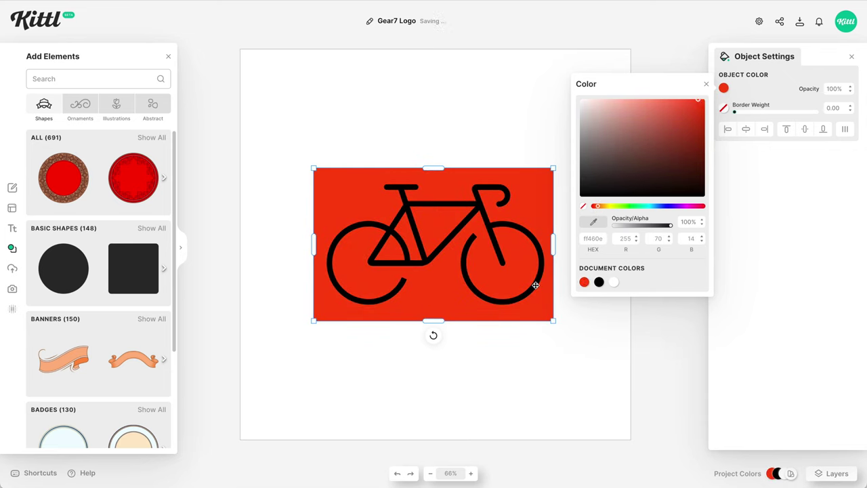
Make the bicycle pure white and adjust its outline thickness.
left_click(541, 275)
left_click(723, 89)
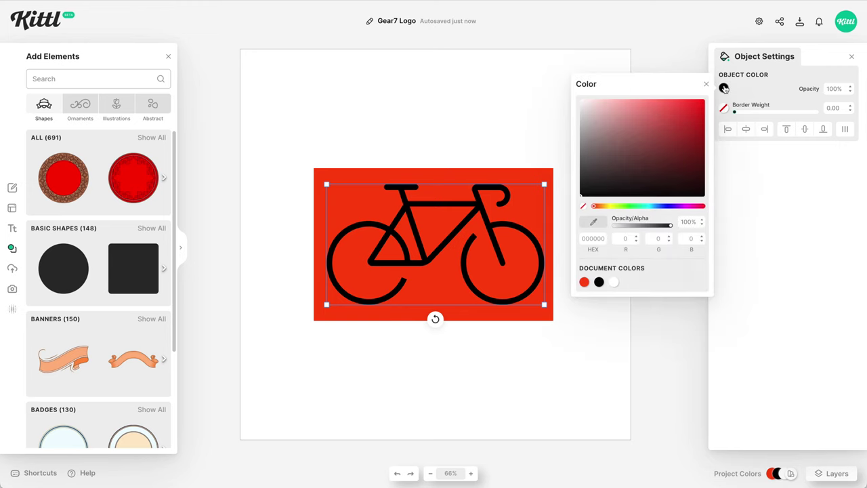
left_click(593, 116)
left_click_drag(593, 116, 578, 96)
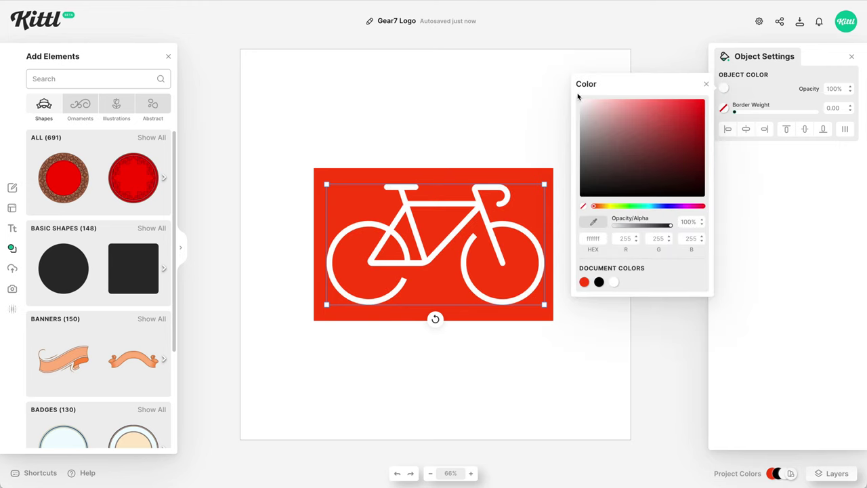
mouse_move(735, 112)
left_mouse_down()
mouse_move(742, 115)
mouse_move(735, 113)
left_mouse_up()
left_click(548, 209)
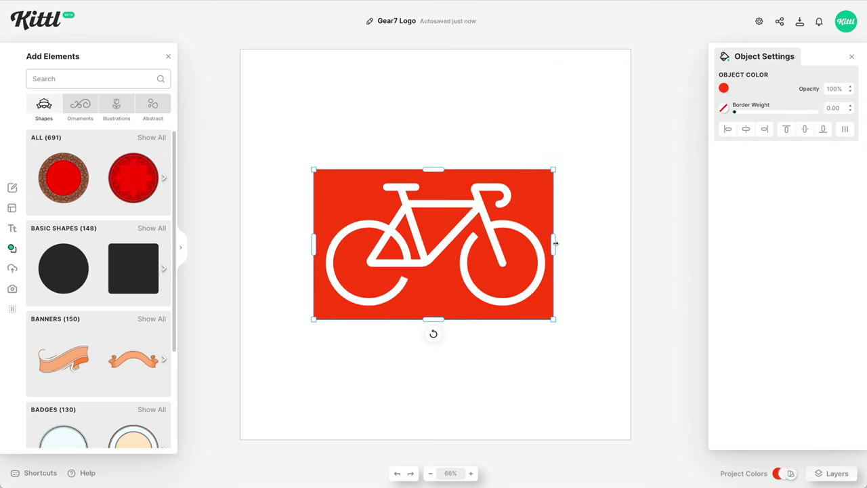
Shrink the bike and red block, move them left, and narrow the rectangle slightly.
left_click(587, 350)
left_click(560, 321)
left_click_drag(560, 320, 428, 241)
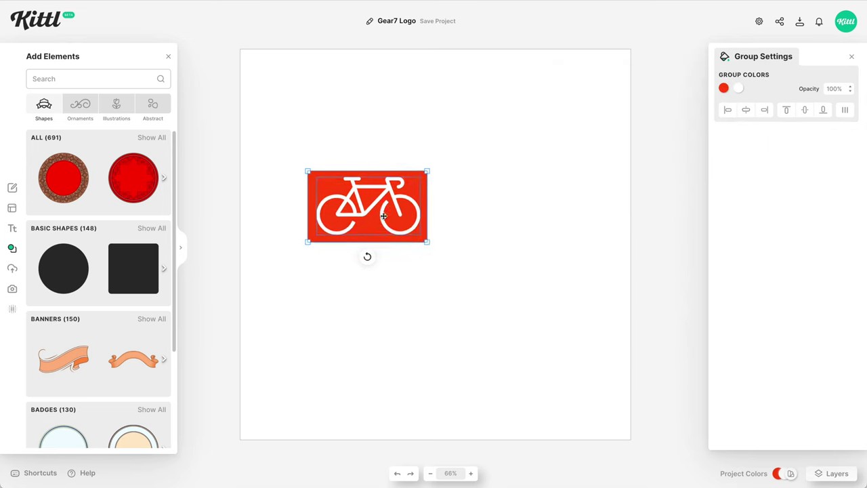
left_click_drag(384, 215, 348, 254)
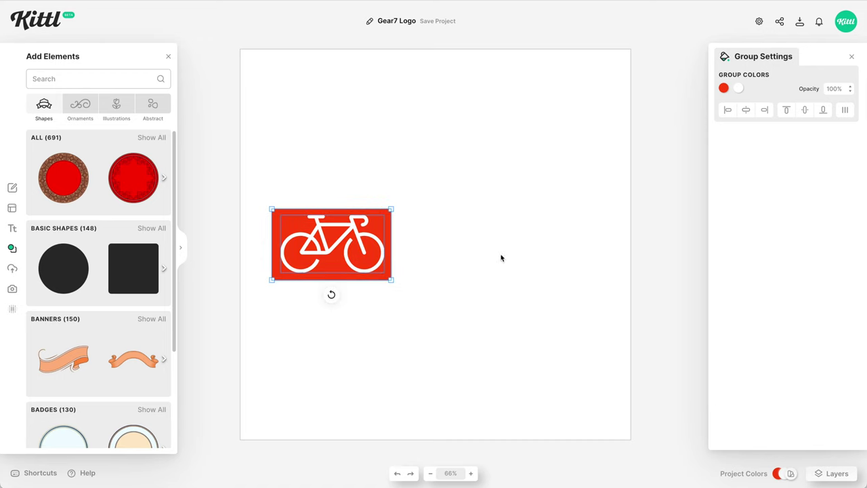
left_click(437, 340)
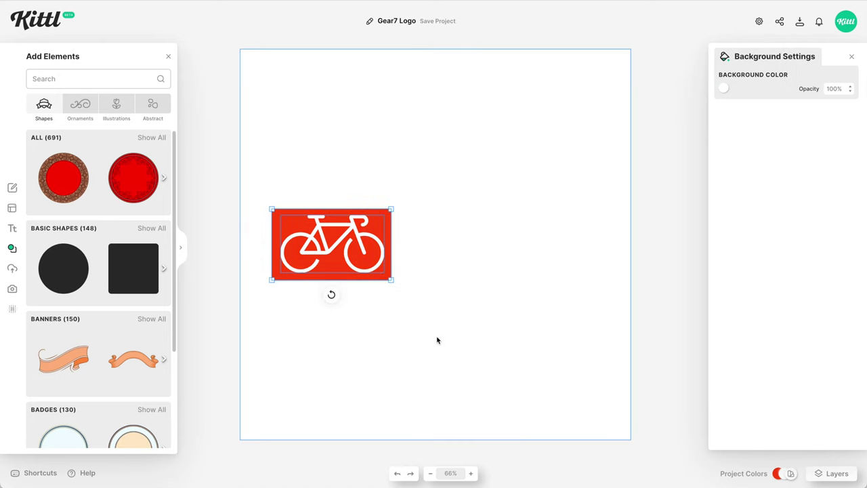
left_click(341, 221)
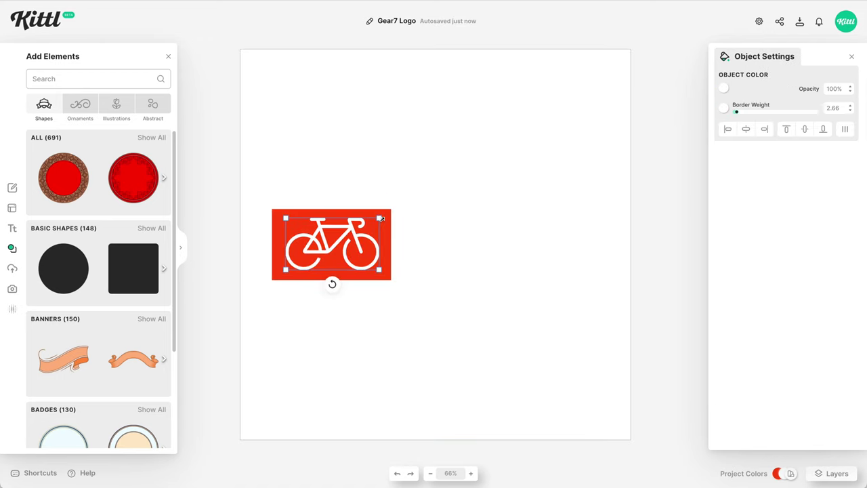
left_click(391, 237)
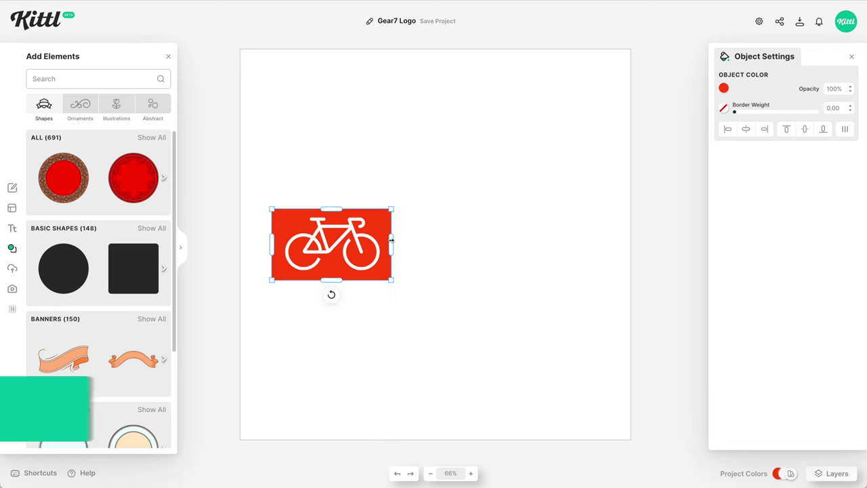
left_click_drag(391, 240, 389, 241)
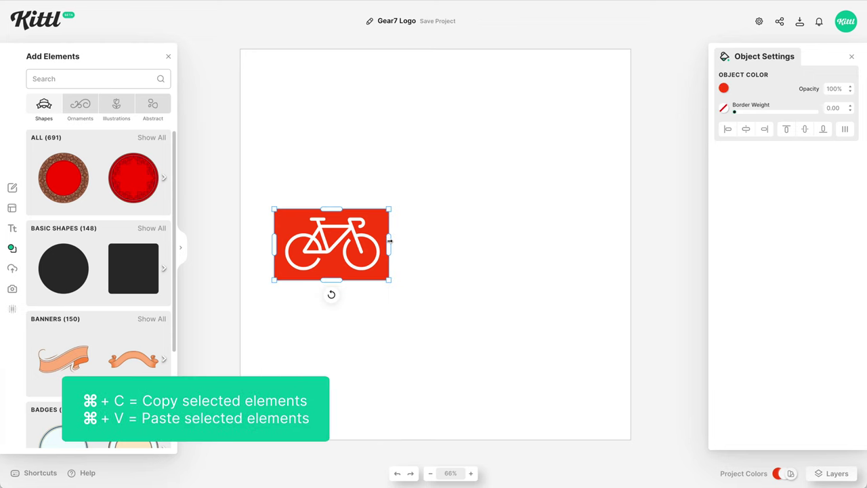
Paste a copy of the red rectangle, stretch it rightward, and recolour it dark navy.
key("super+v")
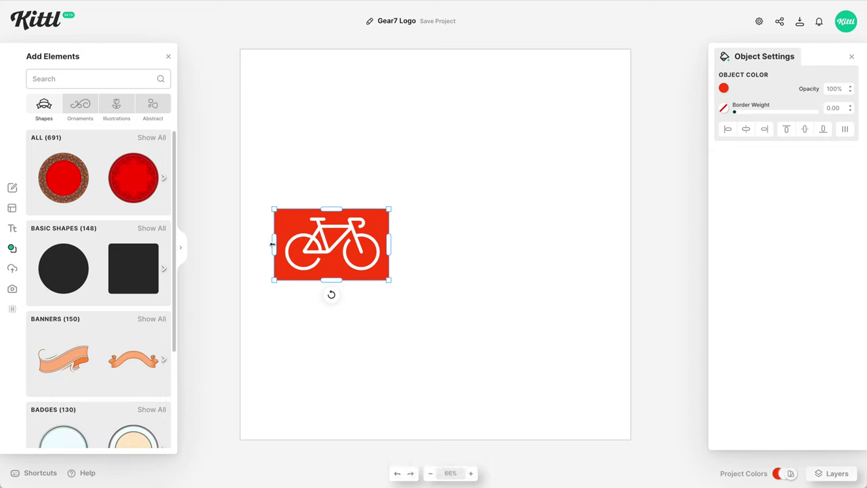
left_click_drag(274, 244, 591, 235)
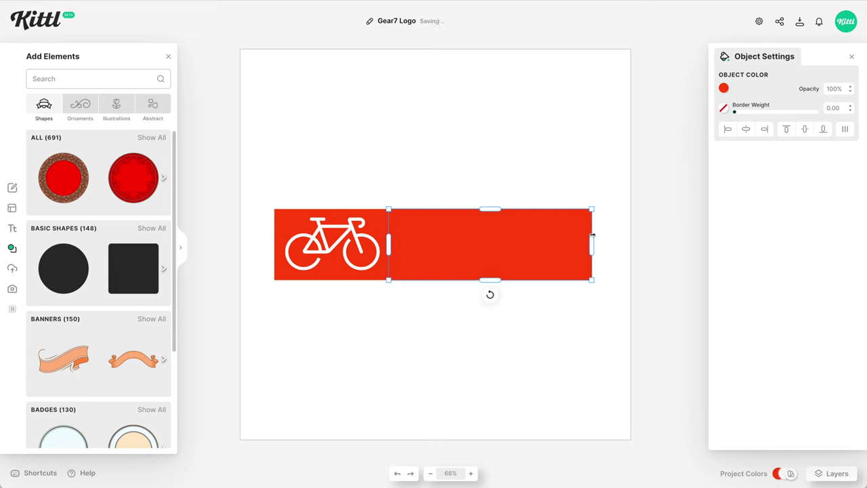
left_click(723, 88)
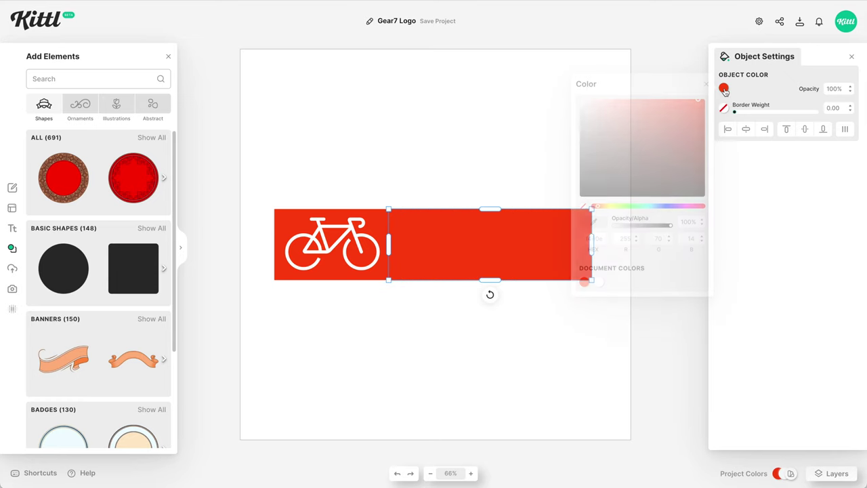
left_click(658, 206)
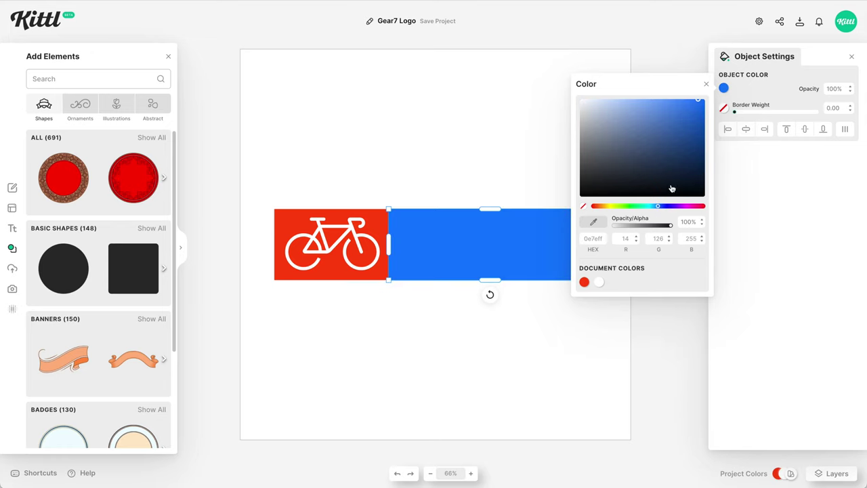
left_click(674, 172)
left_click_drag(675, 171, 675, 176)
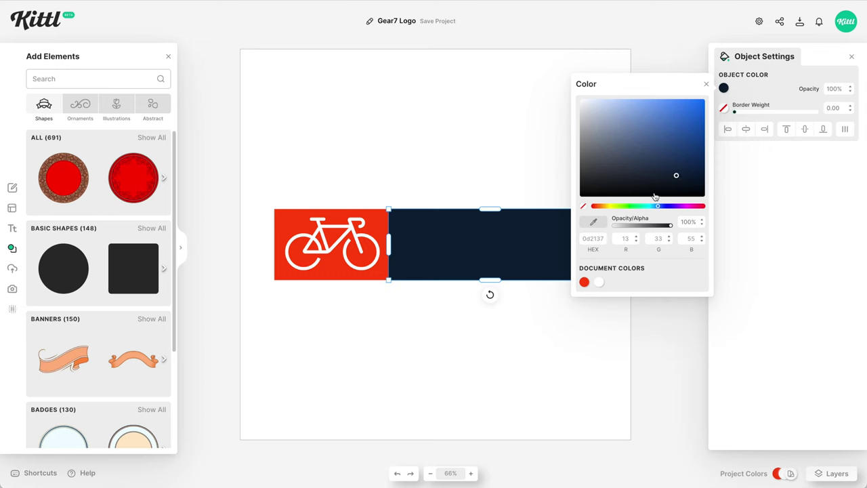
left_click(421, 373)
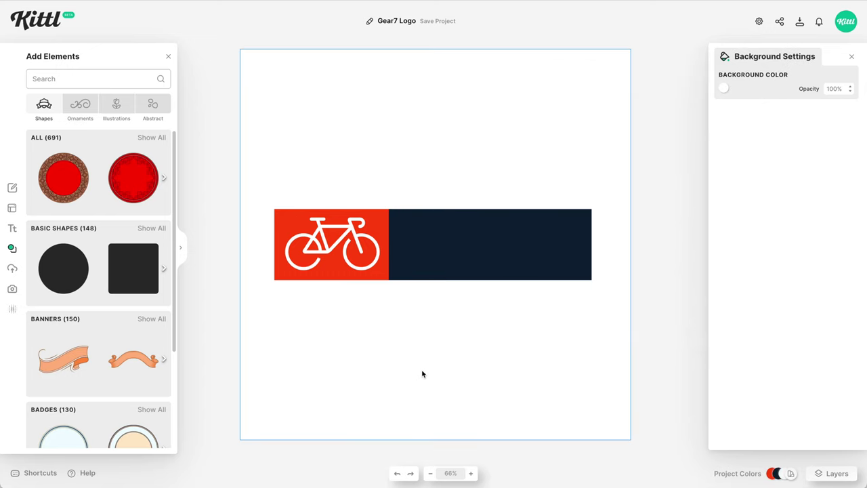
Add a pure white Headline text on the navy bar, enlarge it and shift it slightly right.
key("t")
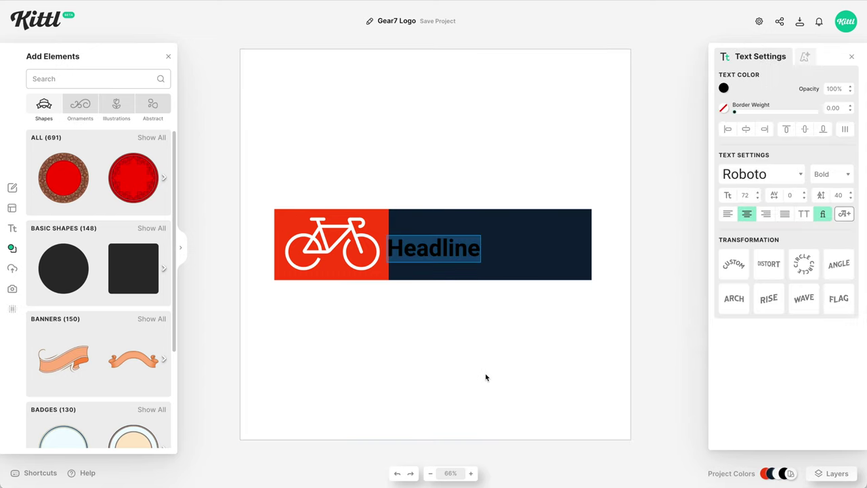
left_click(724, 89)
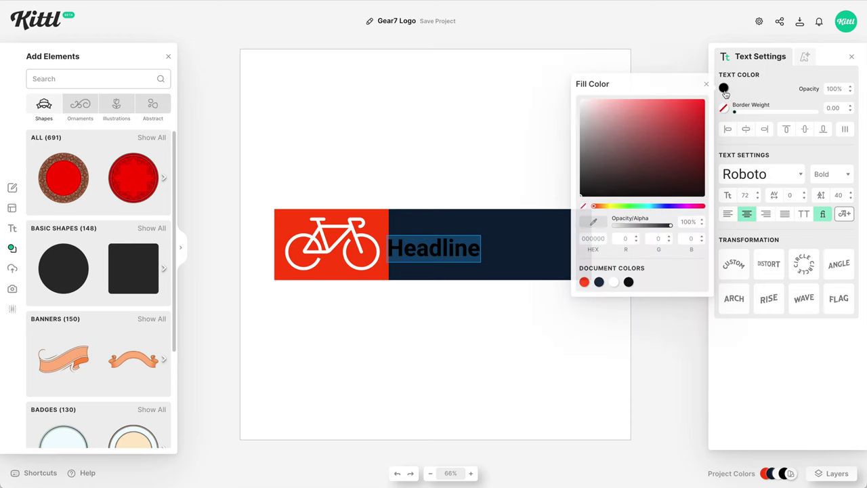
left_click(584, 112)
left_click_drag(583, 112, 573, 87)
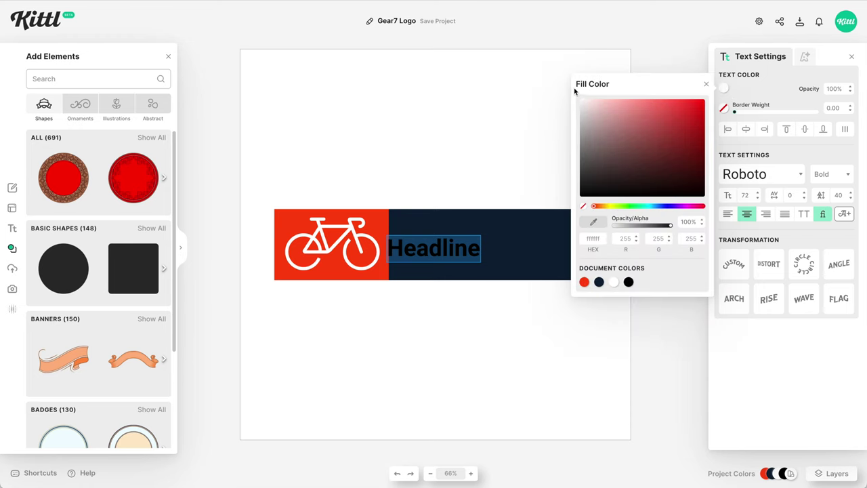
left_click(467, 141)
left_click(458, 247)
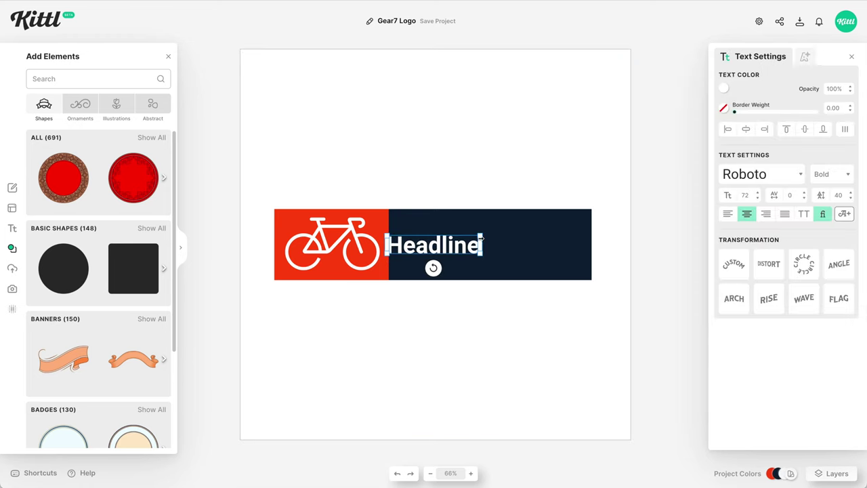
left_click_drag(480, 236, 531, 201)
mouse_move(506, 247)
left_mouse_down()
mouse_move(531, 251)
mouse_move(523, 252)
left_mouse_up()
Replace the Headline placeholder with the word Gear7.
double_click(523, 252)
double_click(522, 252)
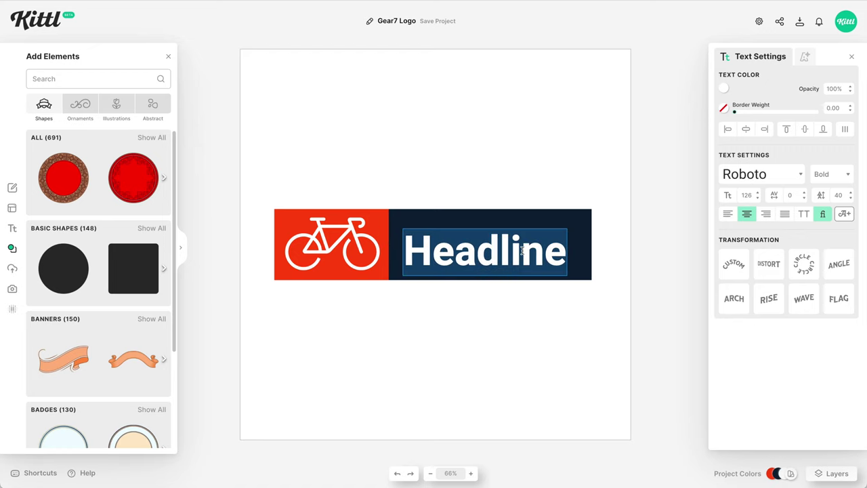
type("Gear")
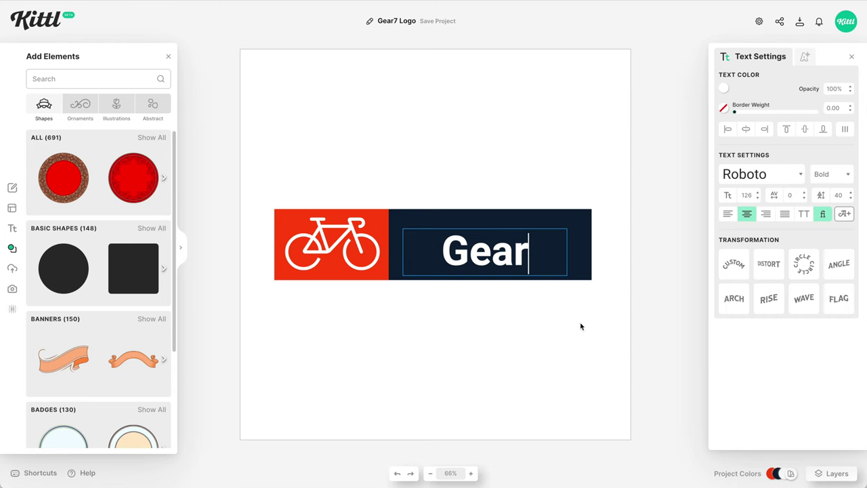
key("Escape")
double_click(512, 248)
type("7")
key("Escape")
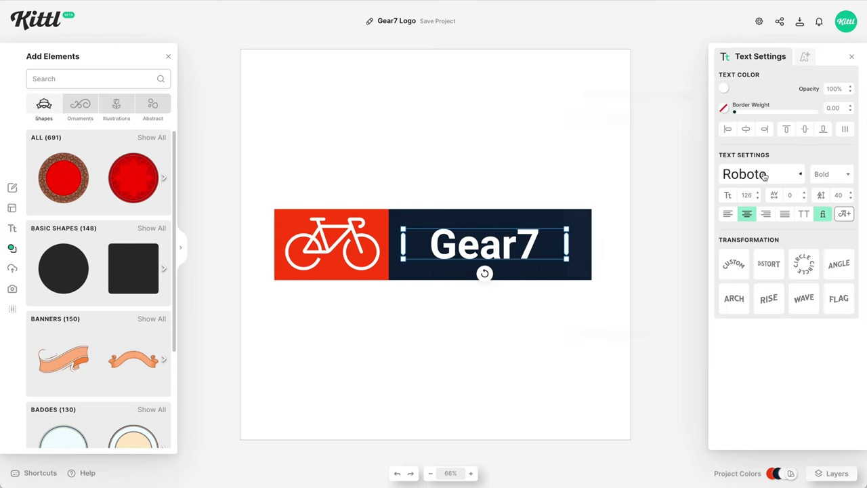
left_click(764, 177)
Set the wordmark in Contour Generator, widen its box to one line and scale it up.
left_click(638, 101)
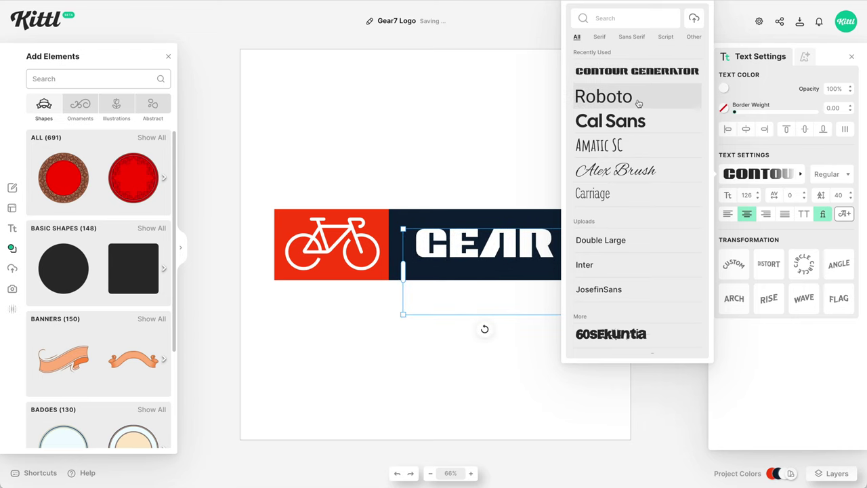
left_click(493, 175)
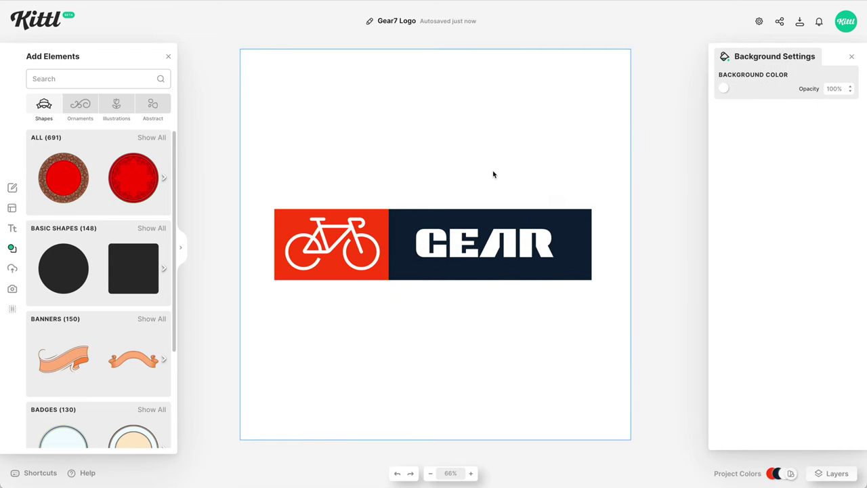
left_click(542, 249)
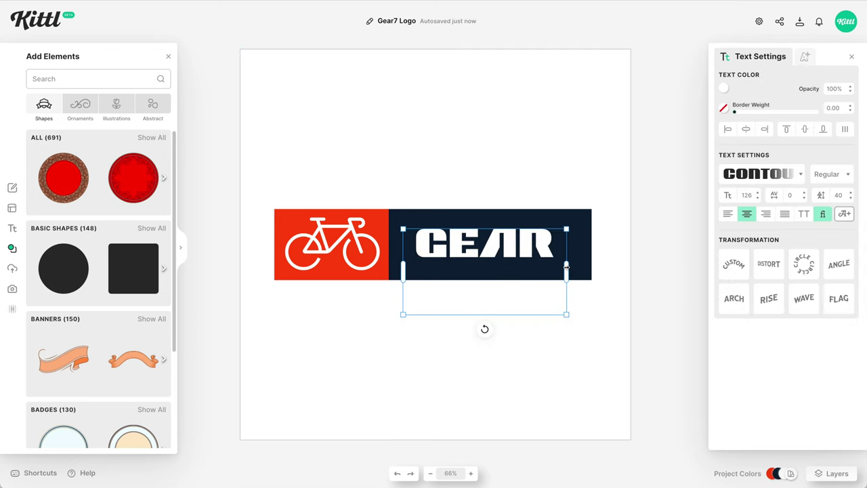
left_click_drag(567, 267, 599, 266)
left_click_drag(599, 229, 644, 204)
left_click_drag(546, 242, 530, 248)
Widen the dark banner to fit the word and scale the whole logo down together.
left_click(530, 270)
left_click_drag(591, 245, 657, 248)
key("ctrl+a")
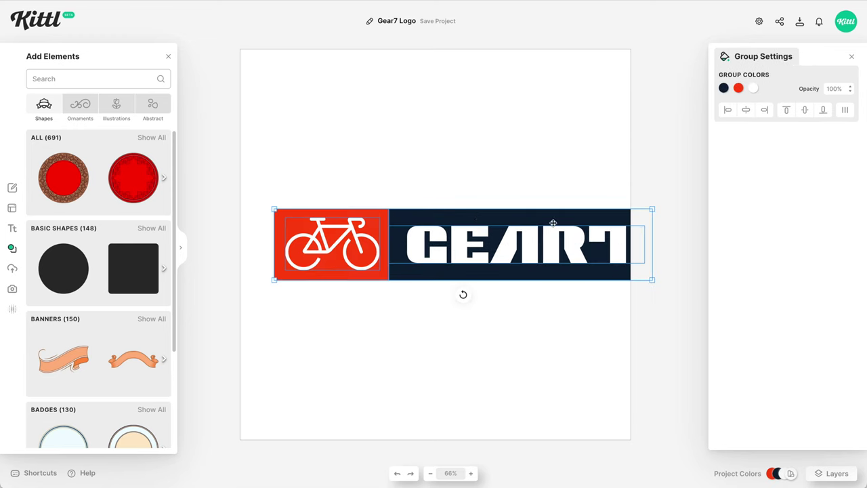
left_click_drag(652, 209, 619, 224)
left_click(543, 316)
Nudge the GEAR7 text down slightly and delete the 7, leaving GEAR.
double_click(585, 252)
key("Escape")
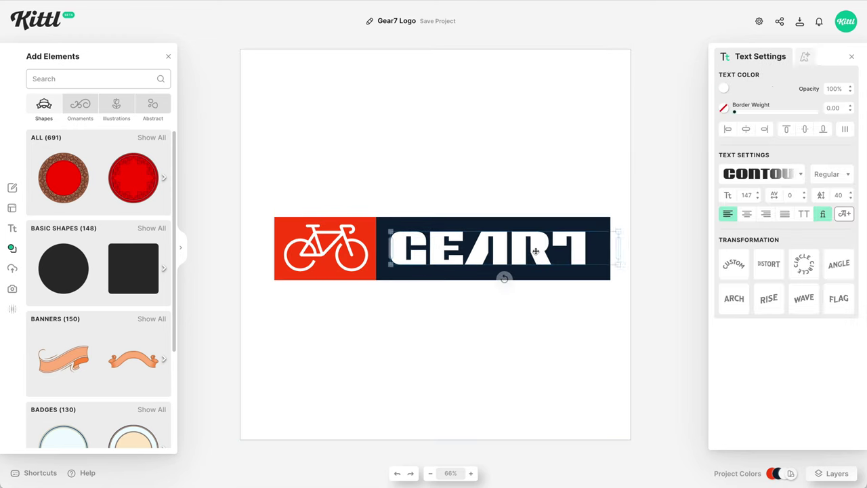
left_click(577, 290)
left_click(571, 255)
left_click(571, 252)
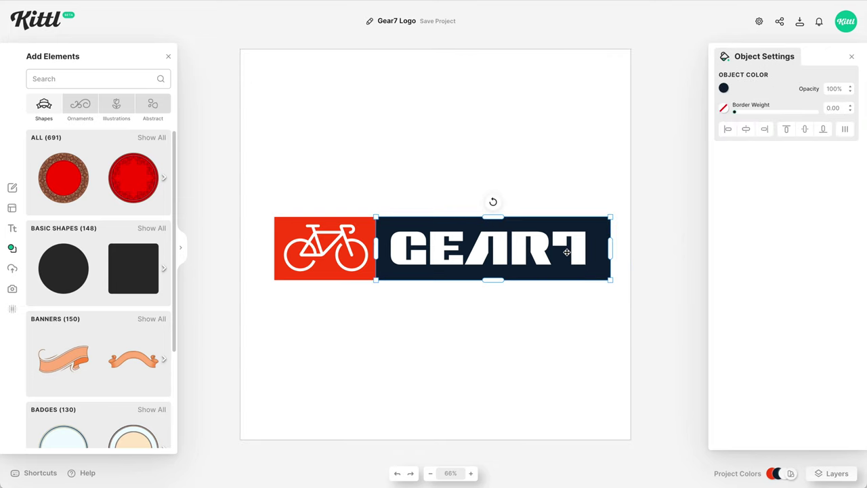
left_click_drag(569, 252, 578, 256)
double_click(578, 256)
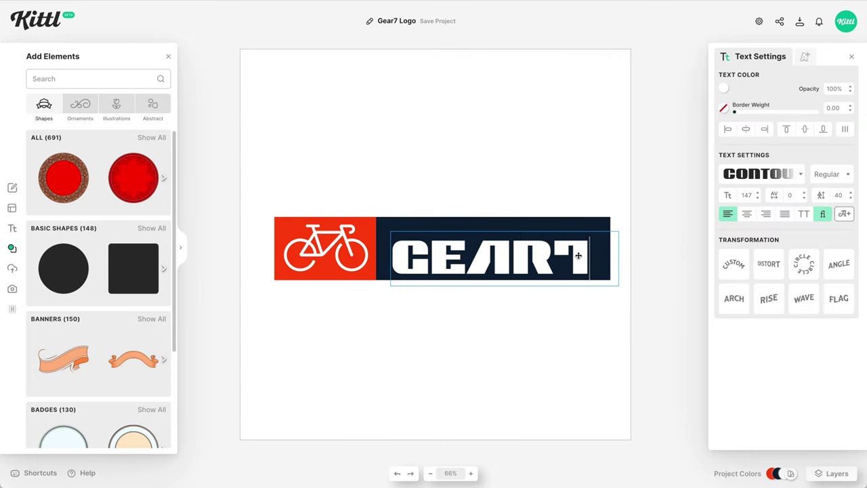
key("BackSpace")
Duplicate the GEAR text, place the copy just right of it and retype it as 7.
key("Escape")
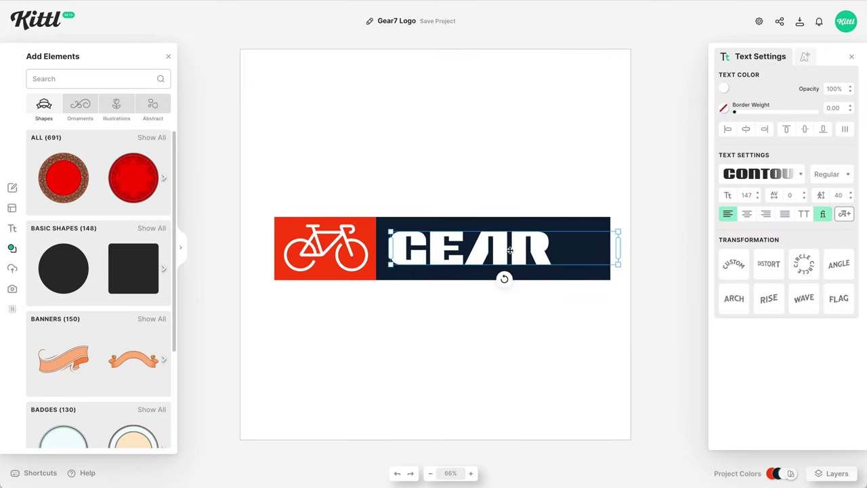
key("super+c")
key("super+v")
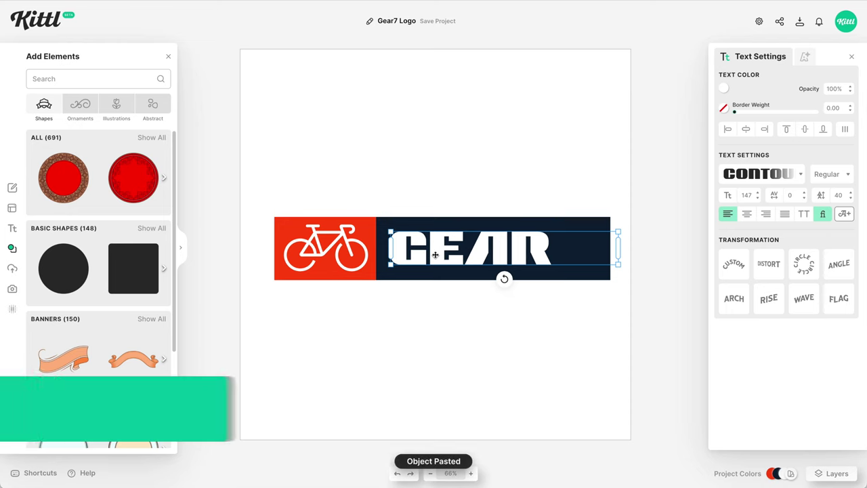
left_click_drag(489, 251, 580, 248)
double_click(580, 249)
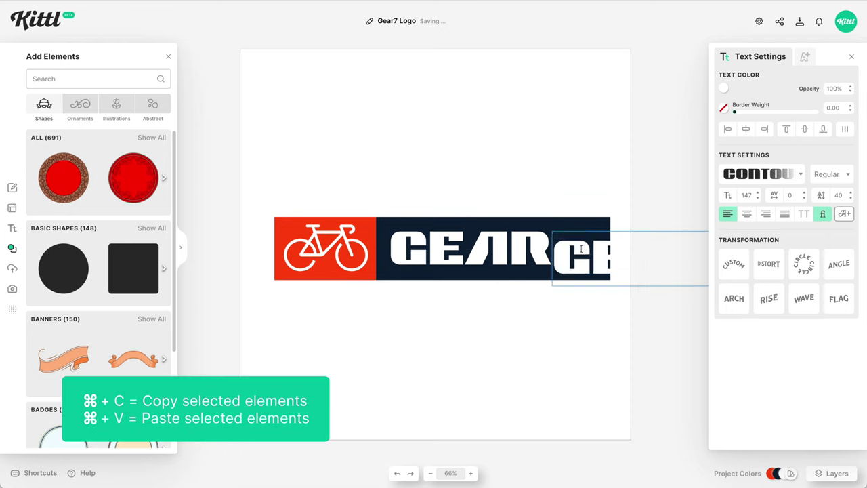
type("7")
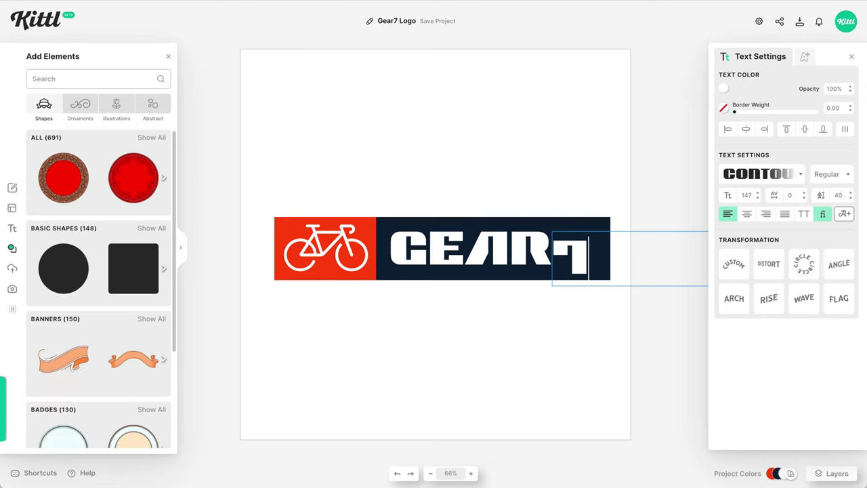
key("Escape")
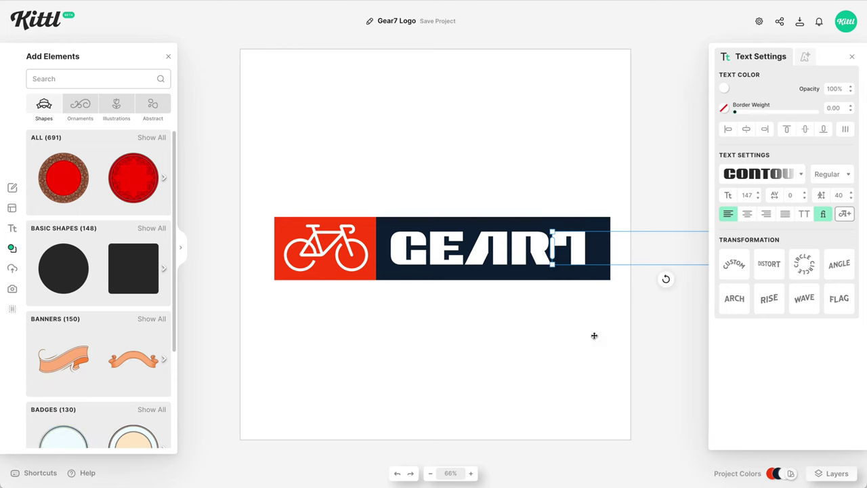
Colour the 7 with the logo's red document swatch.
left_click(724, 88)
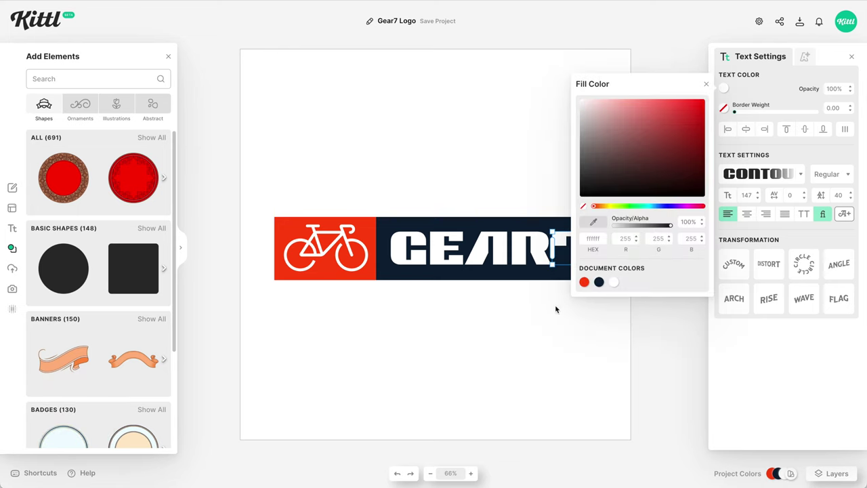
left_click(585, 283)
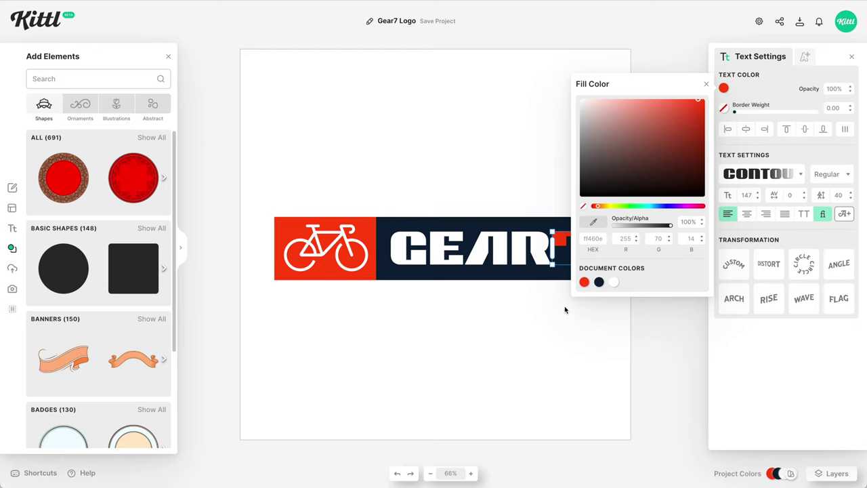
left_click(558, 323)
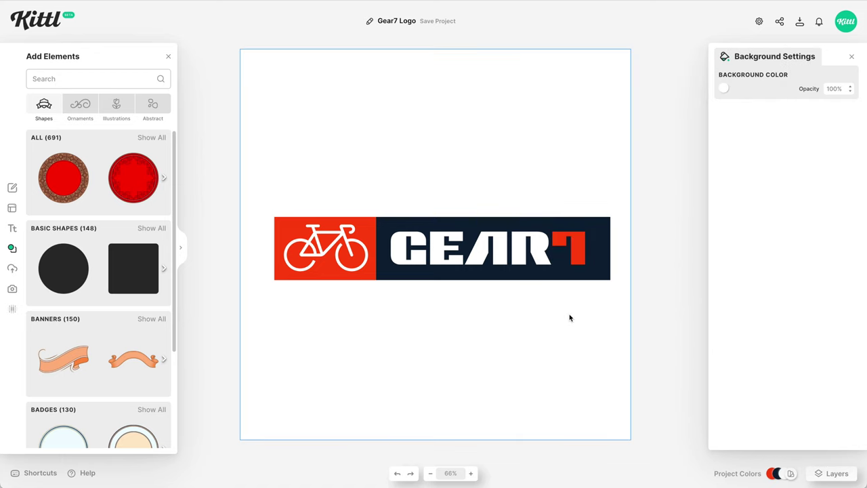
left_click(600, 275)
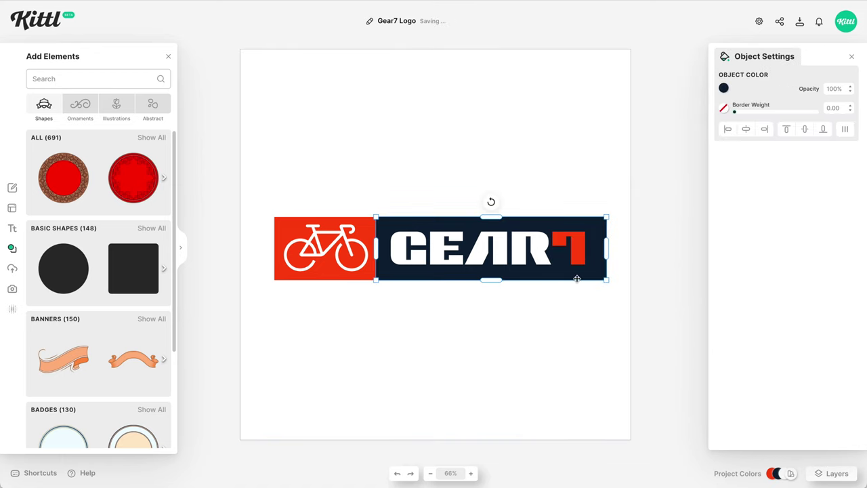
left_click(525, 397)
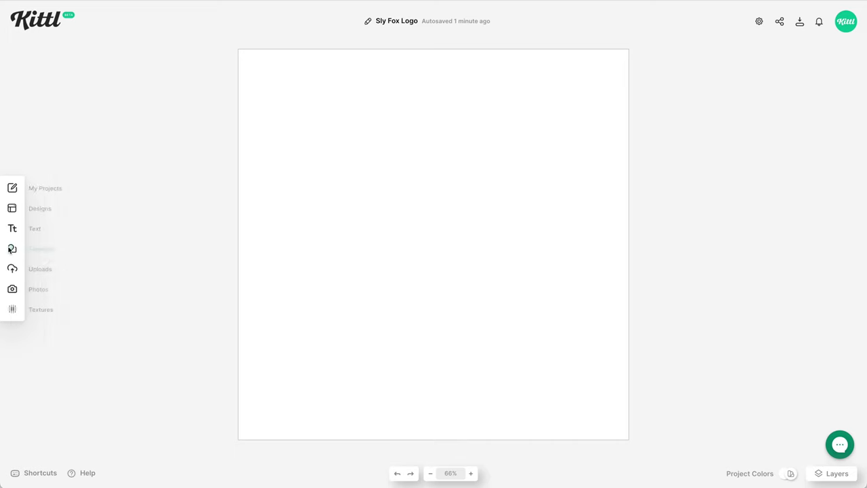
Add the outline sitting fox from the fox element results to the canvas centre.
left_click(13, 248)
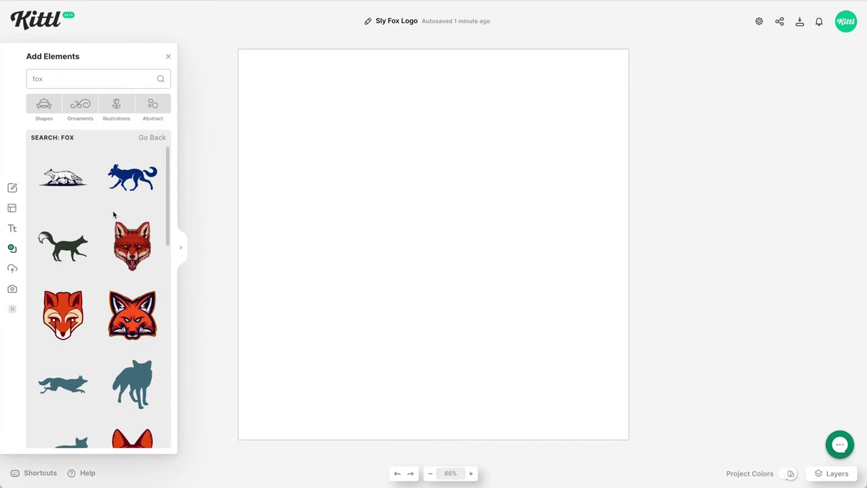
scroll(113, 216, "down", 3)
scroll(114, 215, "down", 3)
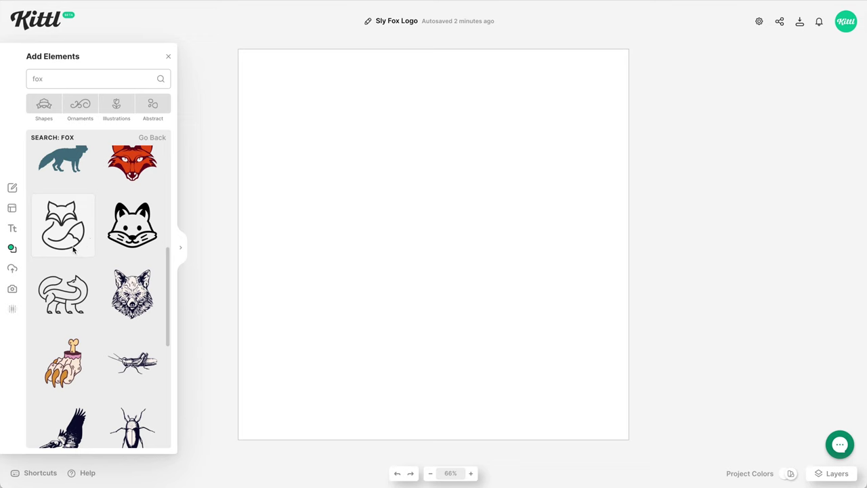
left_click(71, 247)
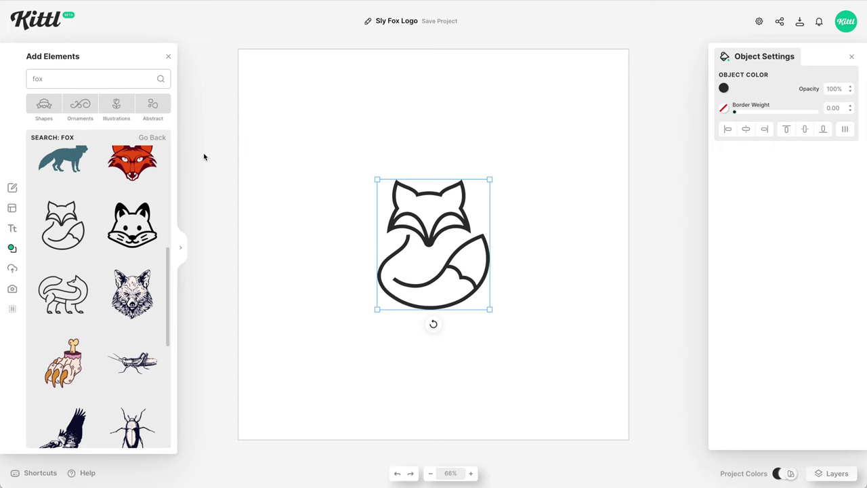
left_click(168, 57)
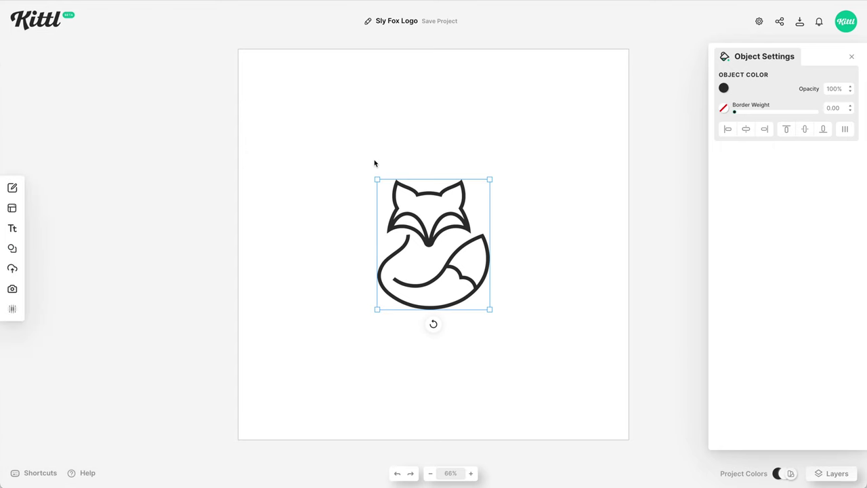
left_click(343, 210)
Add a Headline text above the fox, enlarge it to size 148 and retype it as SlyFox.
key("t")
key("Escape")
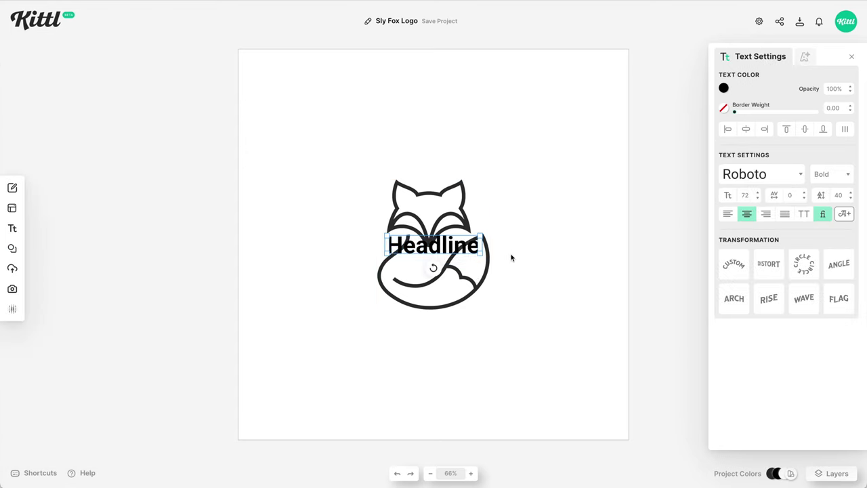
left_click_drag(480, 255, 512, 177)
double_click(504, 178)
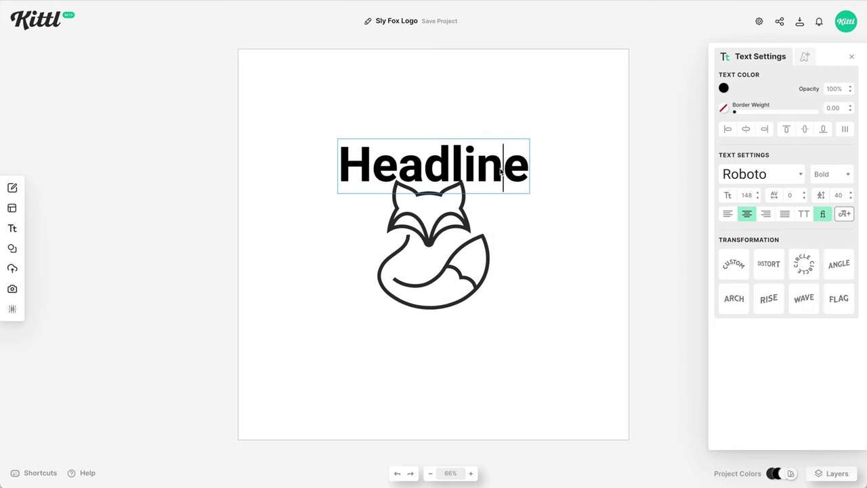
key("ctrl+a")
type("SlyFox")
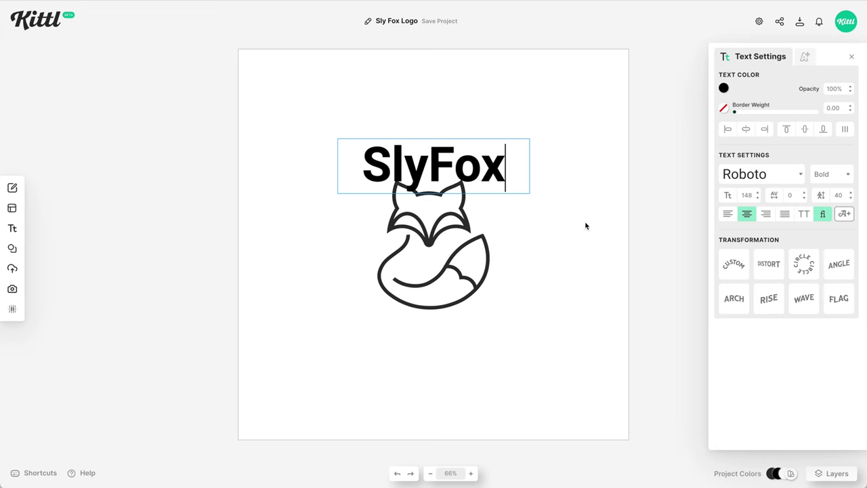
key("Escape")
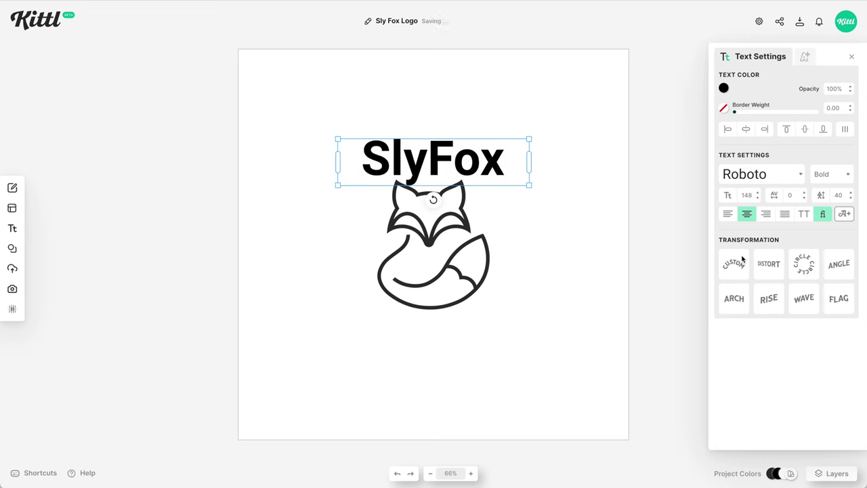
Set the title in Moche Bold, uppercase, and widen its box so SLYFOX fits one line.
left_click(764, 175)
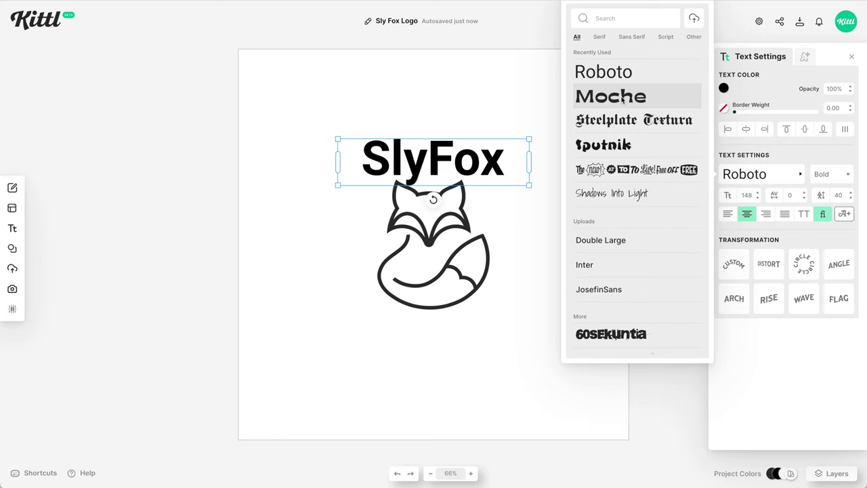
left_click(622, 100)
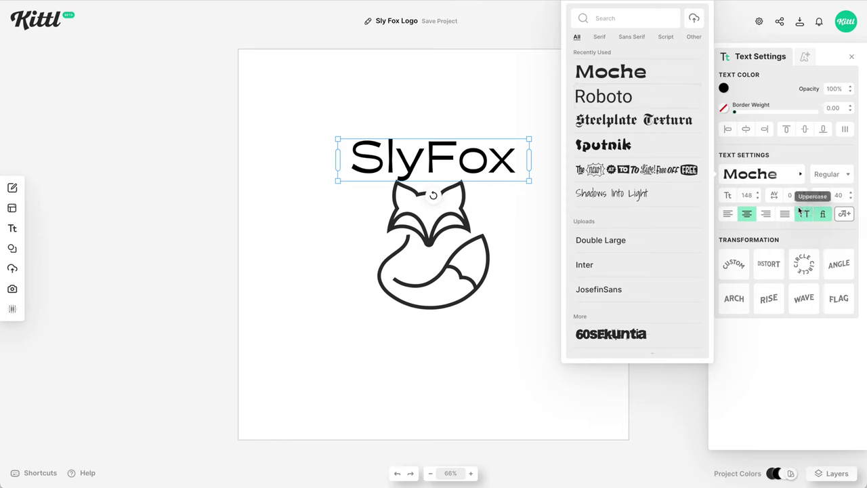
left_click(823, 177)
left_click(817, 214)
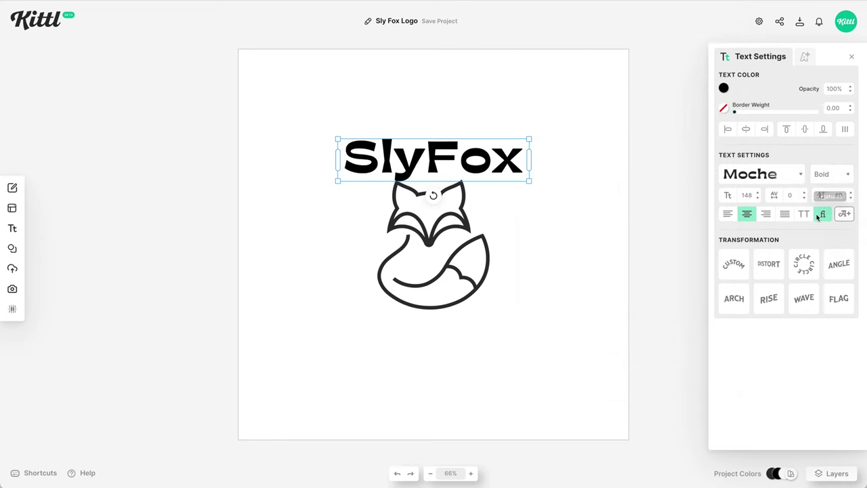
left_click(803, 214)
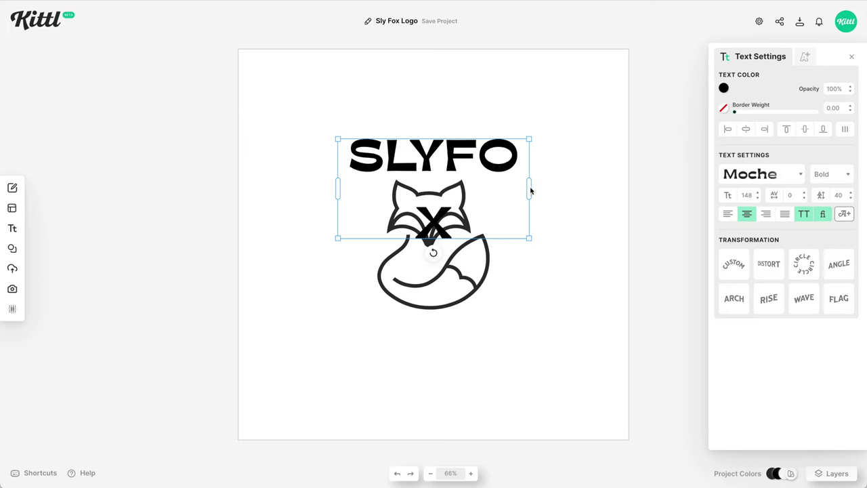
left_click_drag(531, 191, 547, 192)
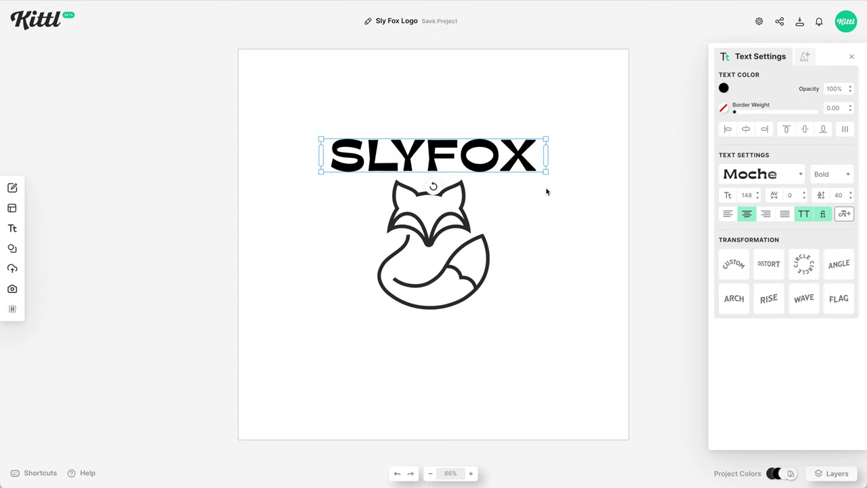
Bend SLYFOX into a tighter circular arc over the fox, moved down slightly.
left_click(802, 265)
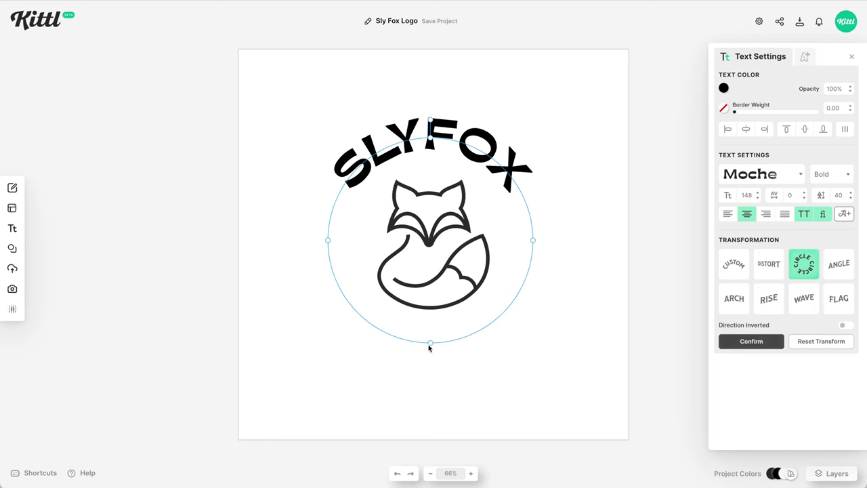
left_click_drag(431, 344, 425, 312)
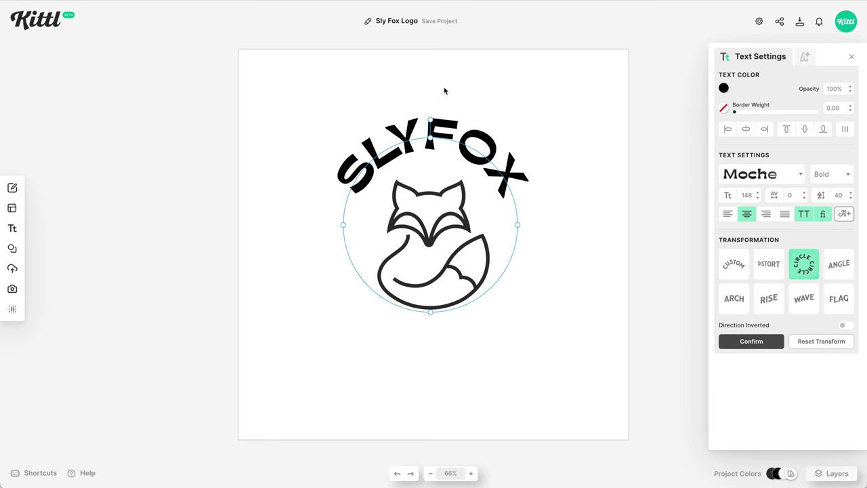
left_click_drag(466, 144, 465, 154)
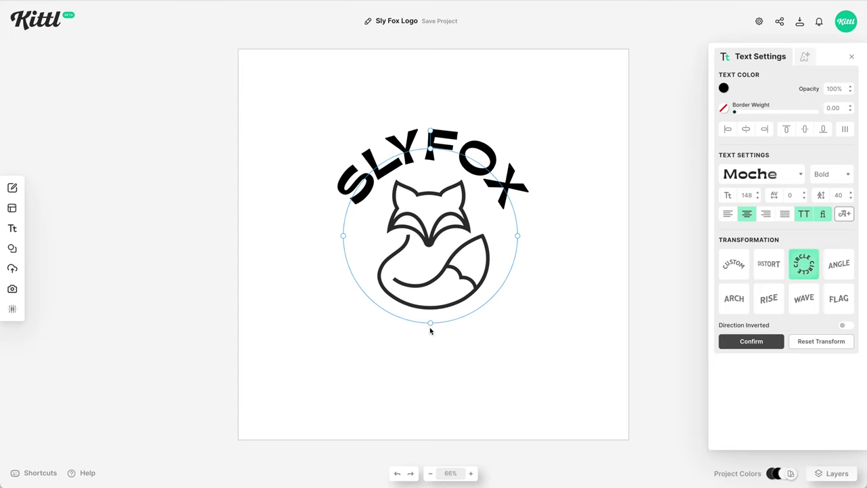
left_click(442, 340)
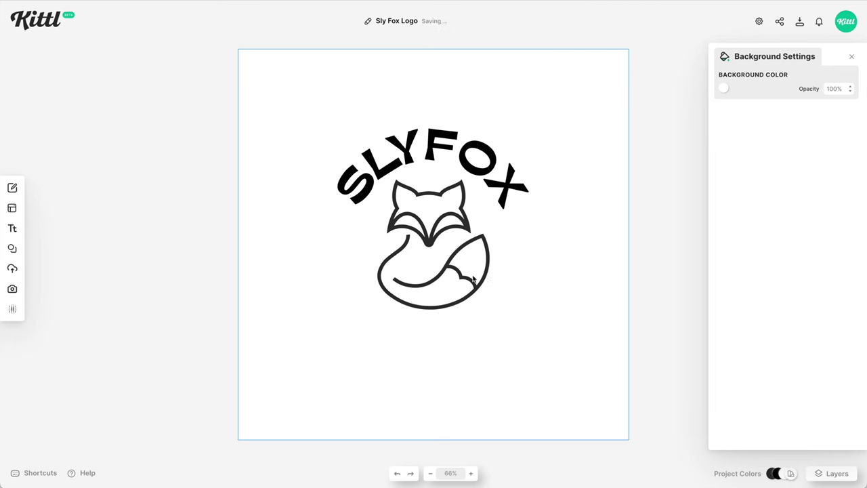
left_click(499, 174)
Duplicate the arc, invert its direction, set size 88 and retype it as 'rare goods'.
key("super+c")
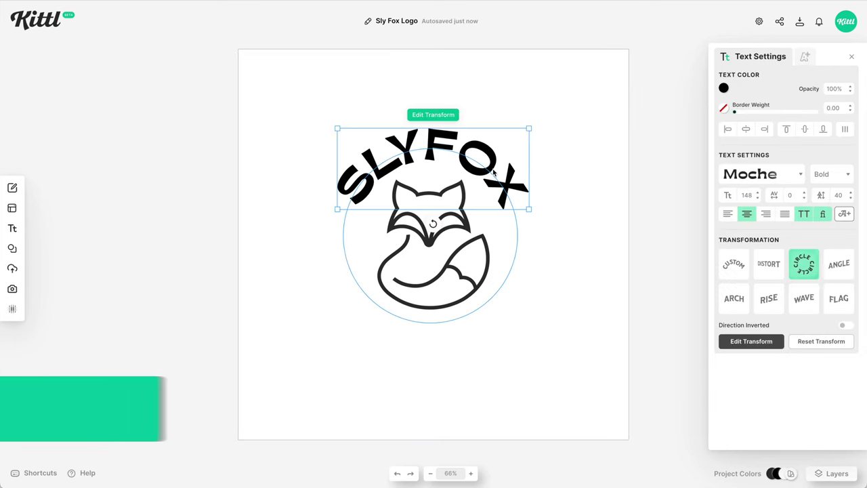
key("super+v")
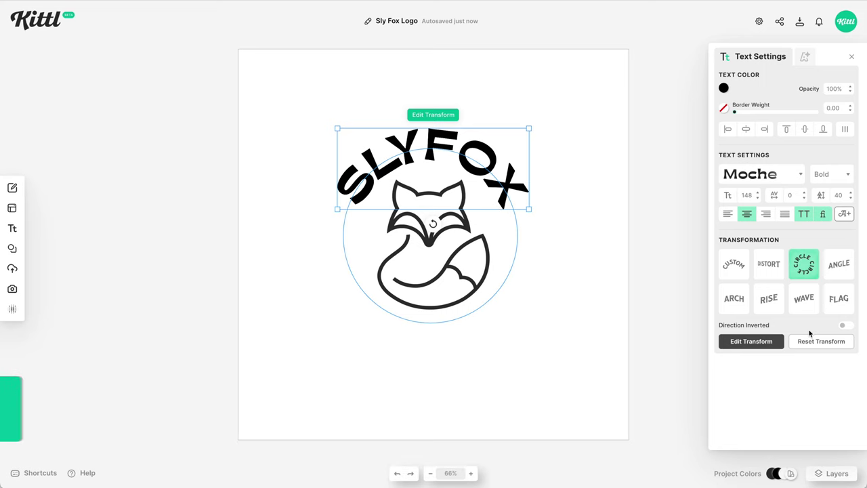
left_click(844, 327)
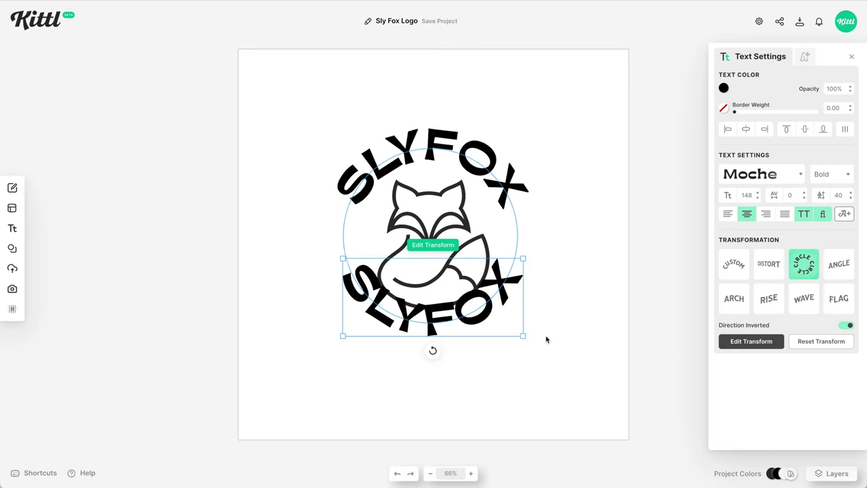
left_click(748, 197)
type("88")
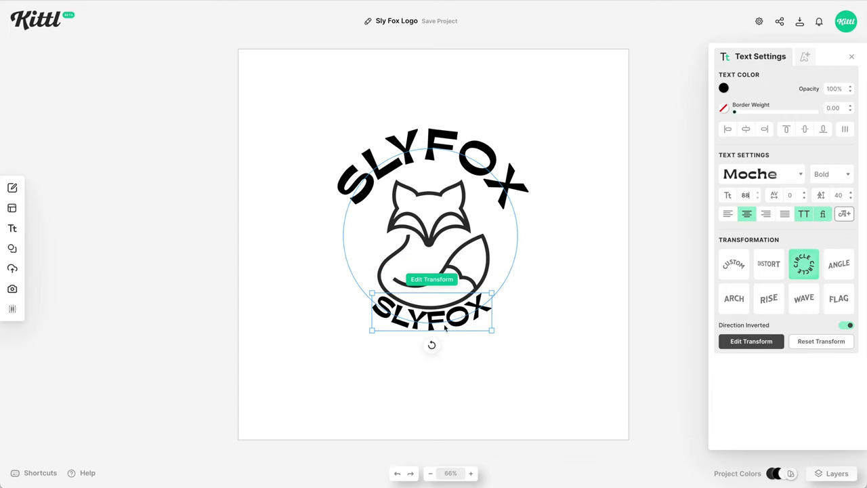
double_click(445, 324)
type("r")
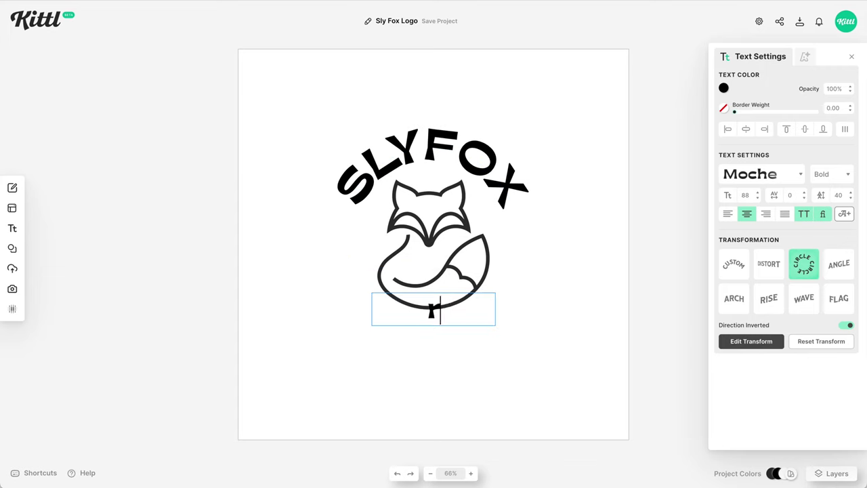
type("are goods")
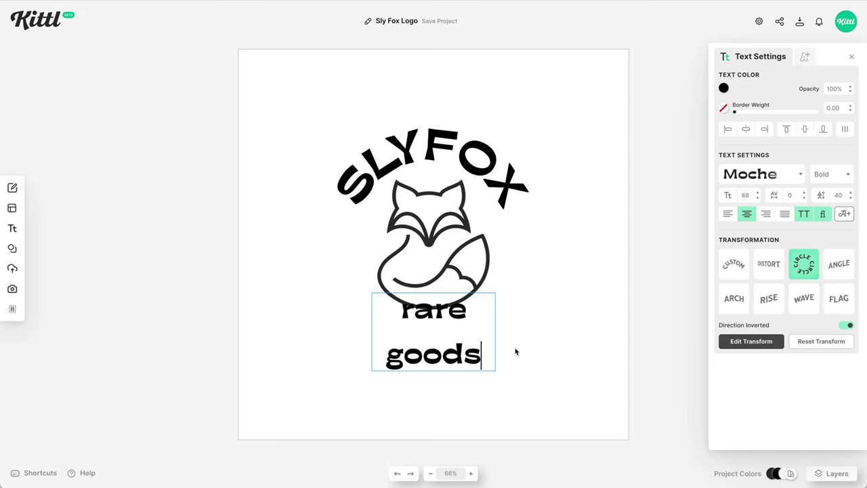
key("Escape")
left_click(434, 271)
Widen RARE GOODS letter spacing, select the whole badge and turn the text crimson d12c4a.
left_click(379, 304)
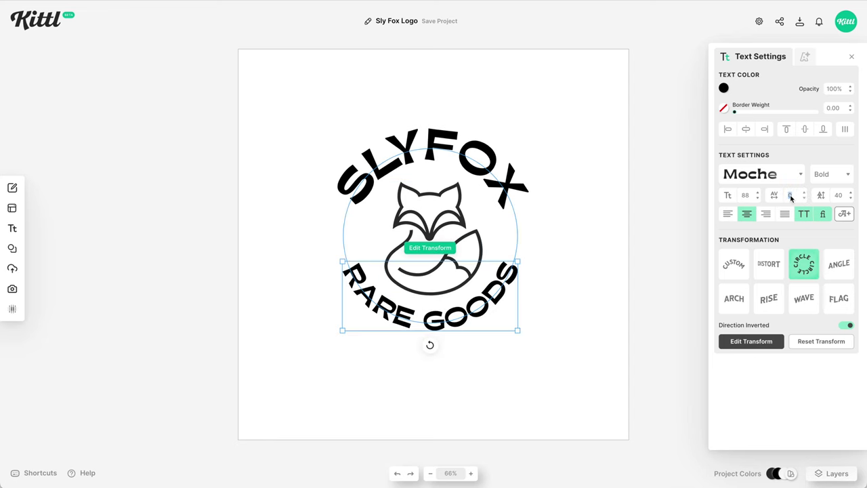
left_click_drag(774, 195, 807, 195)
left_click_drag(528, 344, 429, 151)
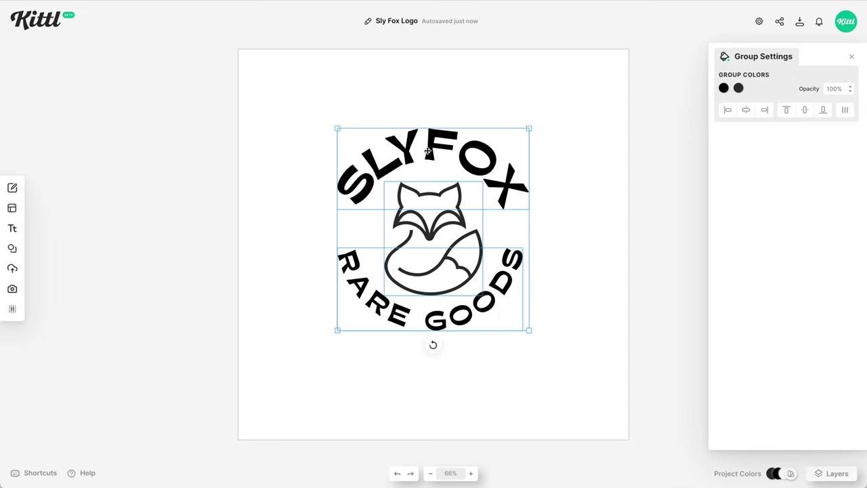
left_click(723, 88)
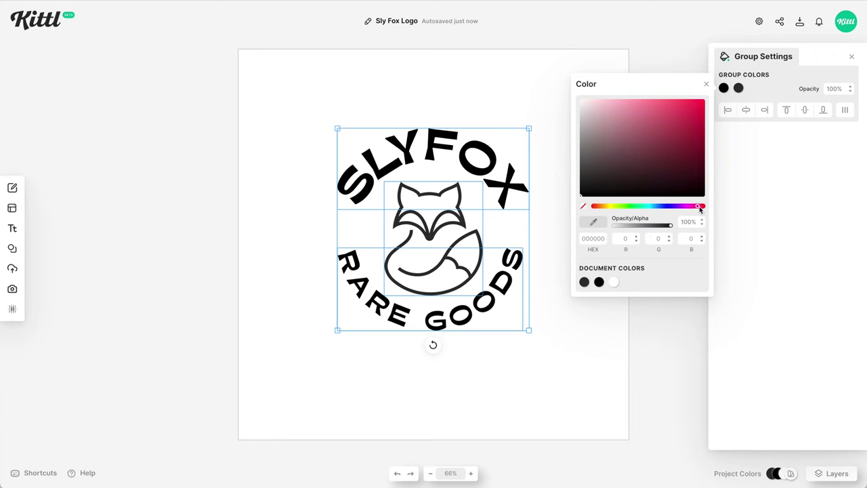
left_click(683, 116)
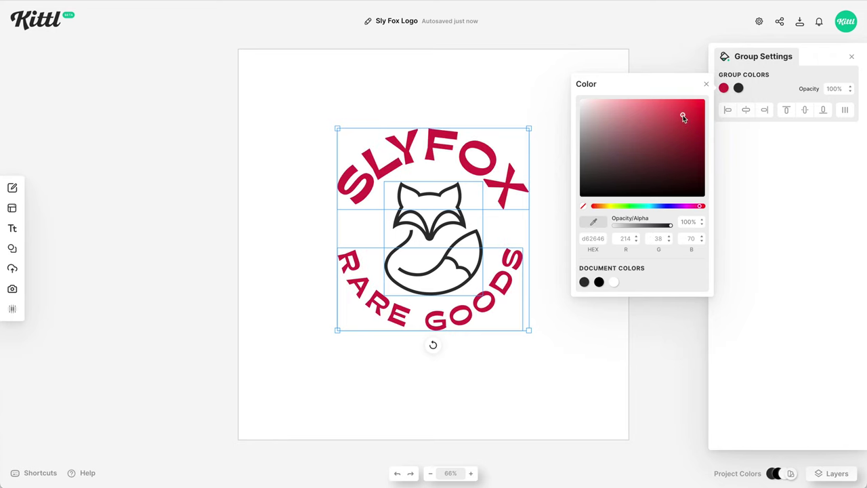
left_click_drag(683, 117, 679, 116)
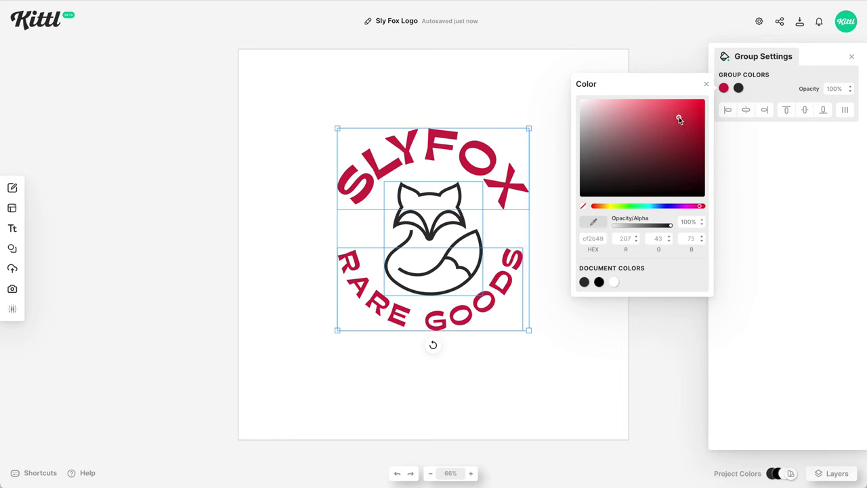
Give the fox outline the same crimson and review the finished badge.
left_click(739, 88)
left_click(613, 282)
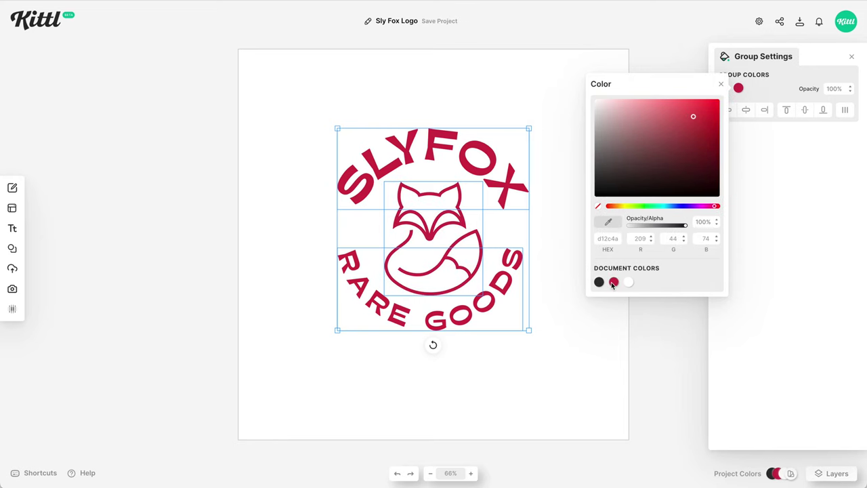
left_click(563, 389)
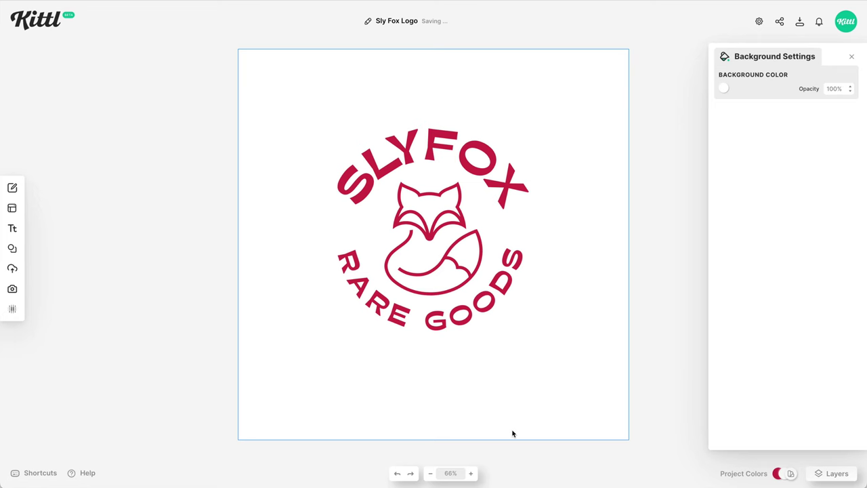
left_click(505, 197)
left_click(430, 116)
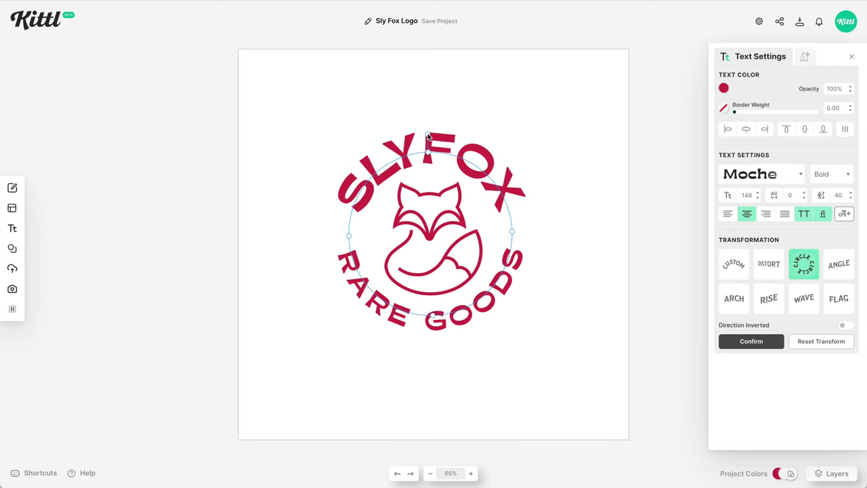
left_click(539, 217)
left_click(475, 277)
left_click(519, 397)
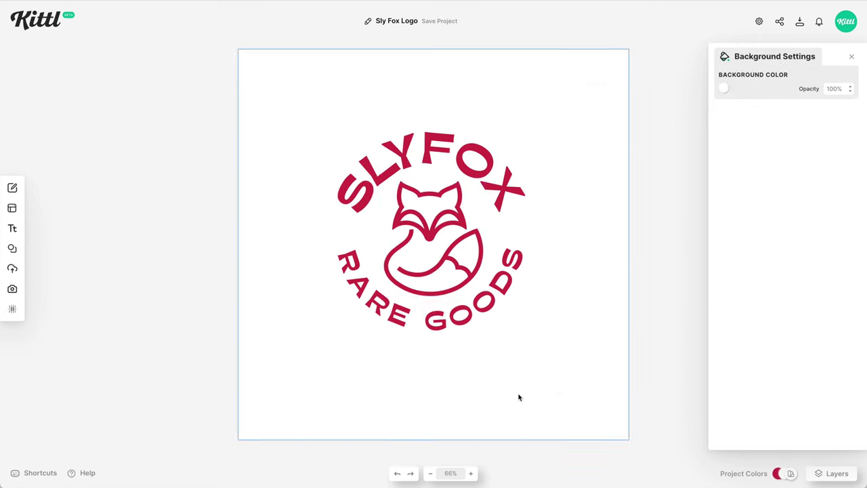